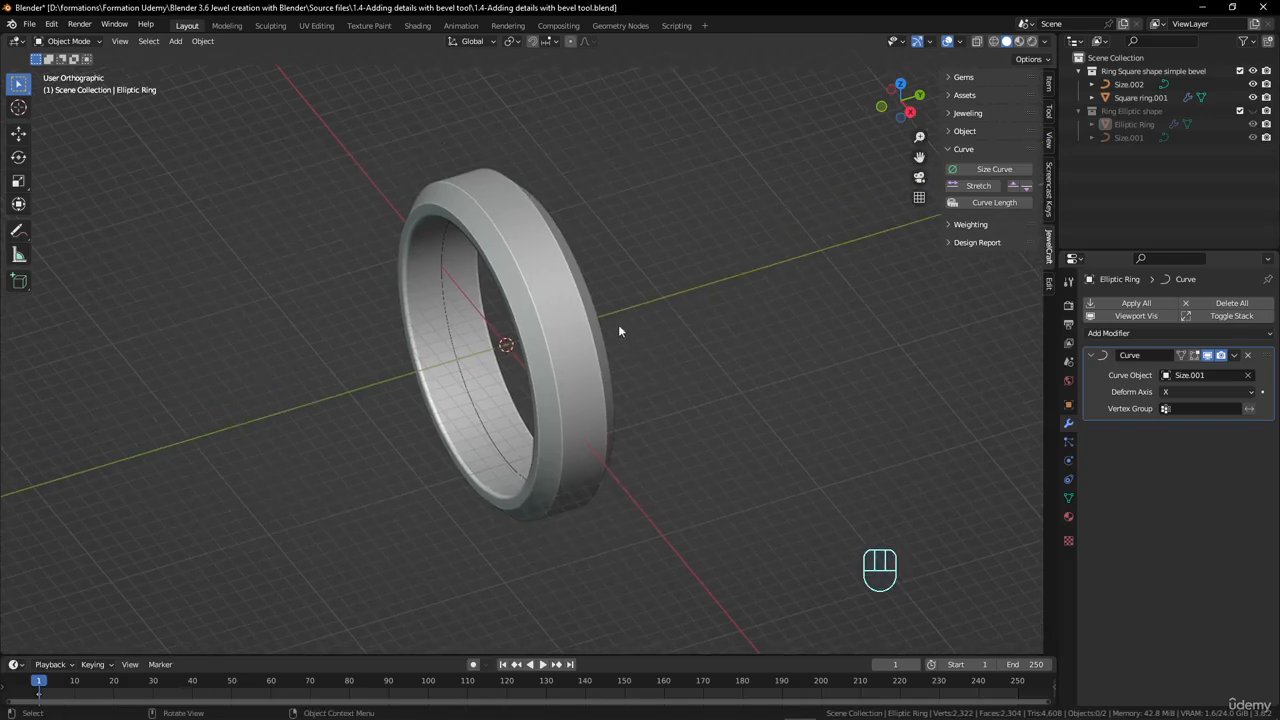
- Enter Edit Mode on the square ring and enable its Curve modifier's Edit Mode and On Cage display
key("Tab")
key("Tab")
left_click(552, 259)
key("Tab")
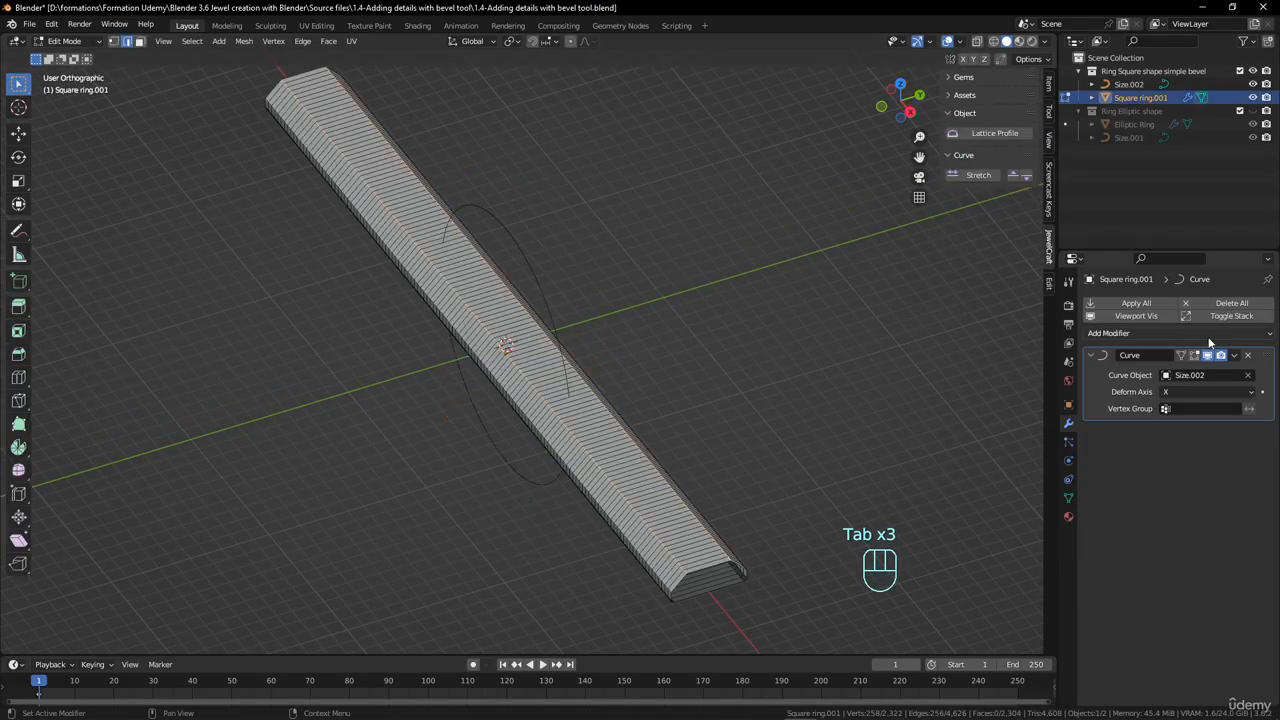
left_click(1181, 356)
left_click(1181, 356)
- Add four evenly spaced edge loops around the flat outer band of the ring without sliding them
scroll(651, 300, "up", 4)
middle_click_drag(651, 300, 671, 446, "shift")
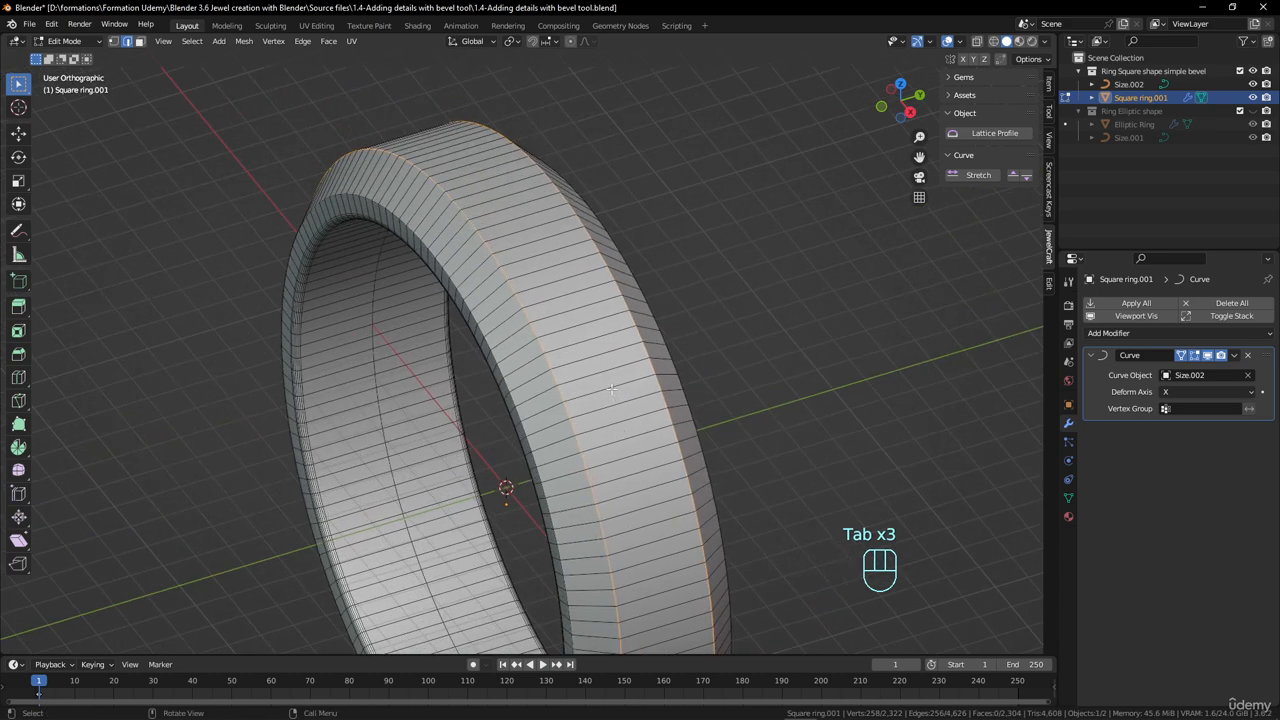
middle_click_drag(562, 240, 519, 224)
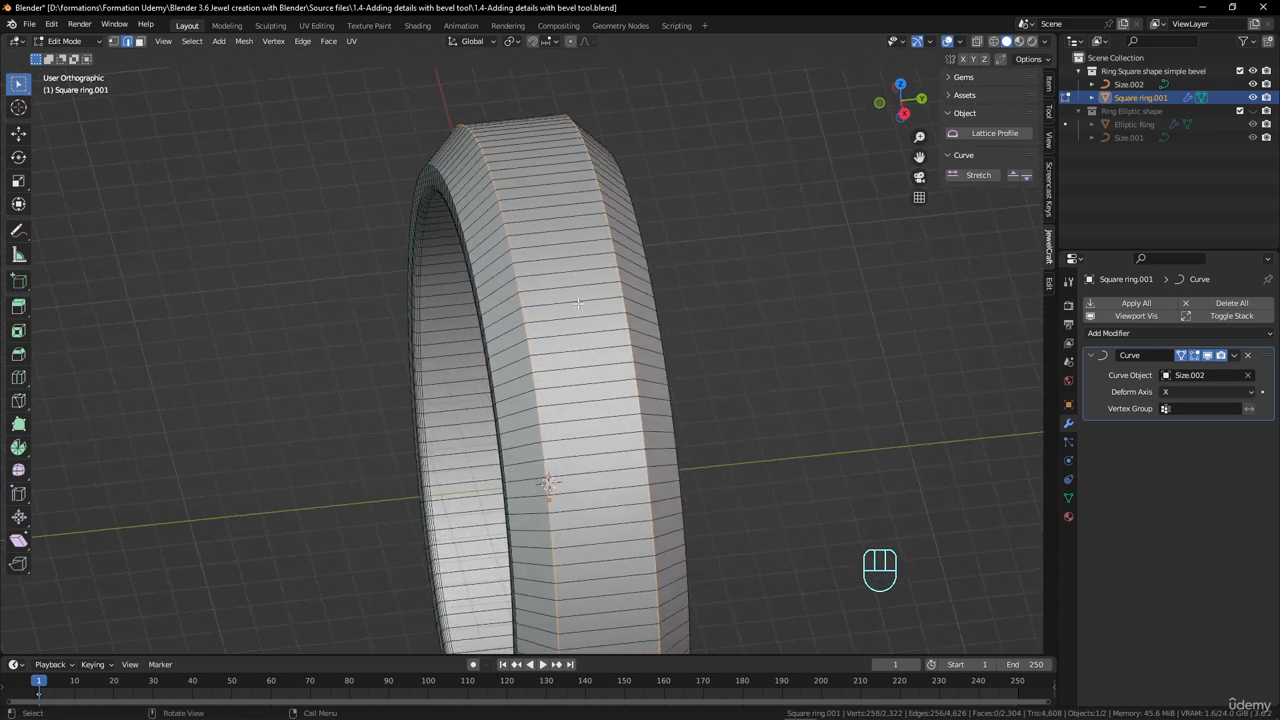
scroll(585, 290, "up", 2)
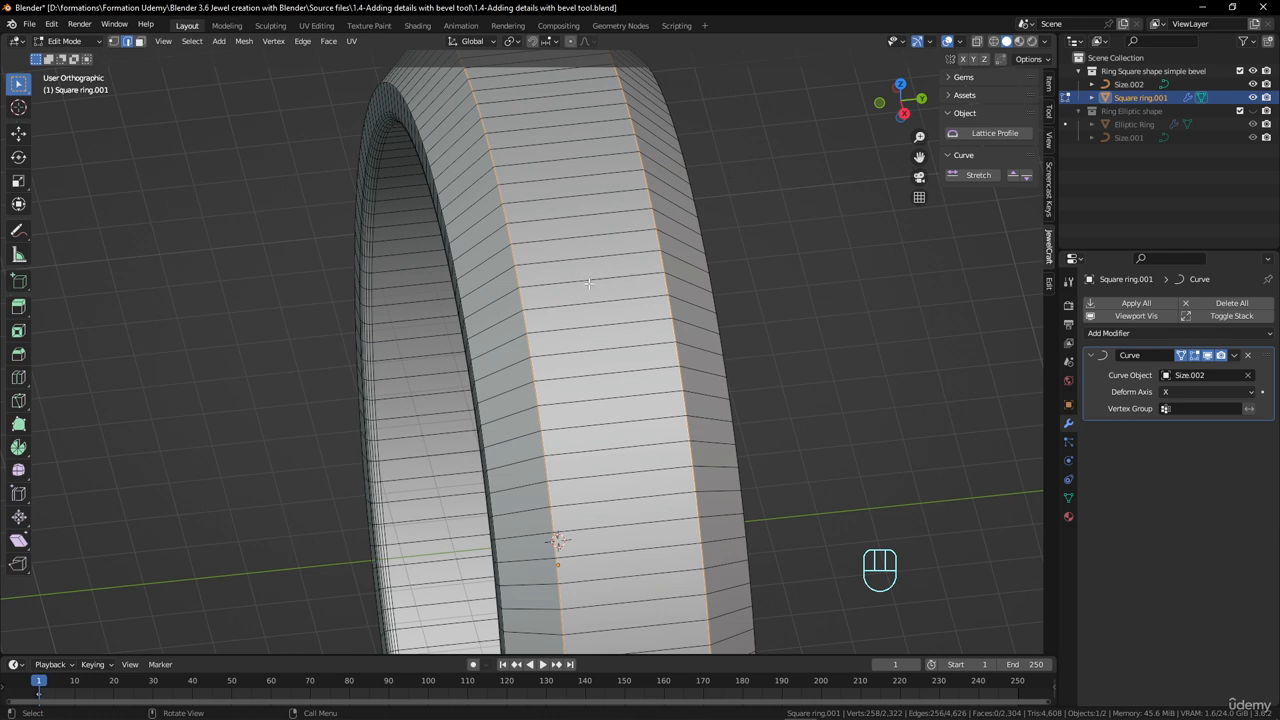
key("ctrl+r")
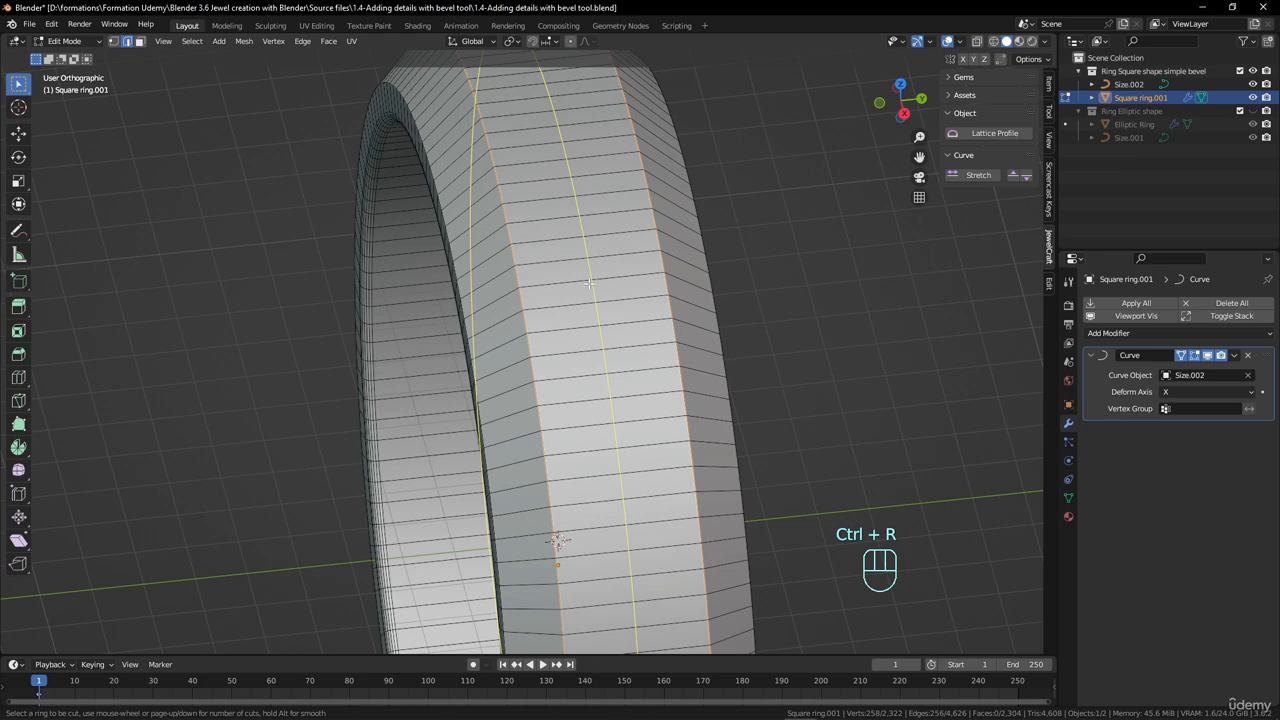
scroll(589, 283, "up", 3)
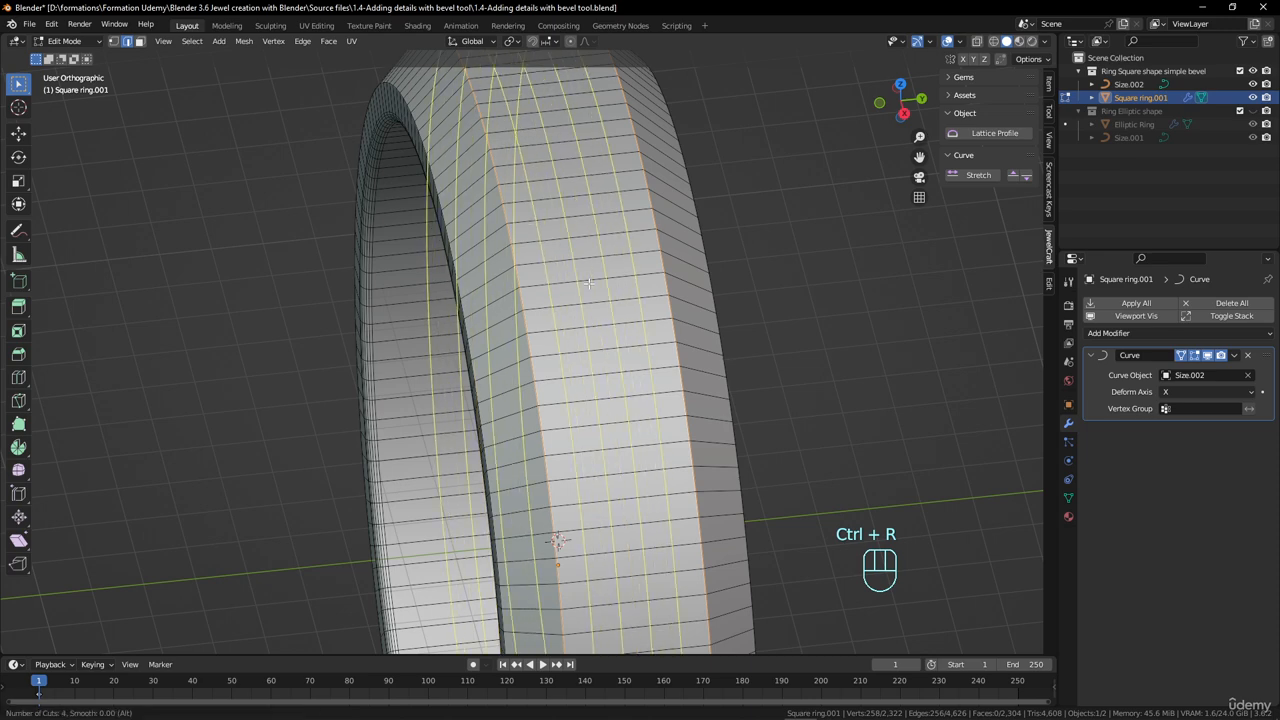
left_click(589, 283)
right_click(589, 283)
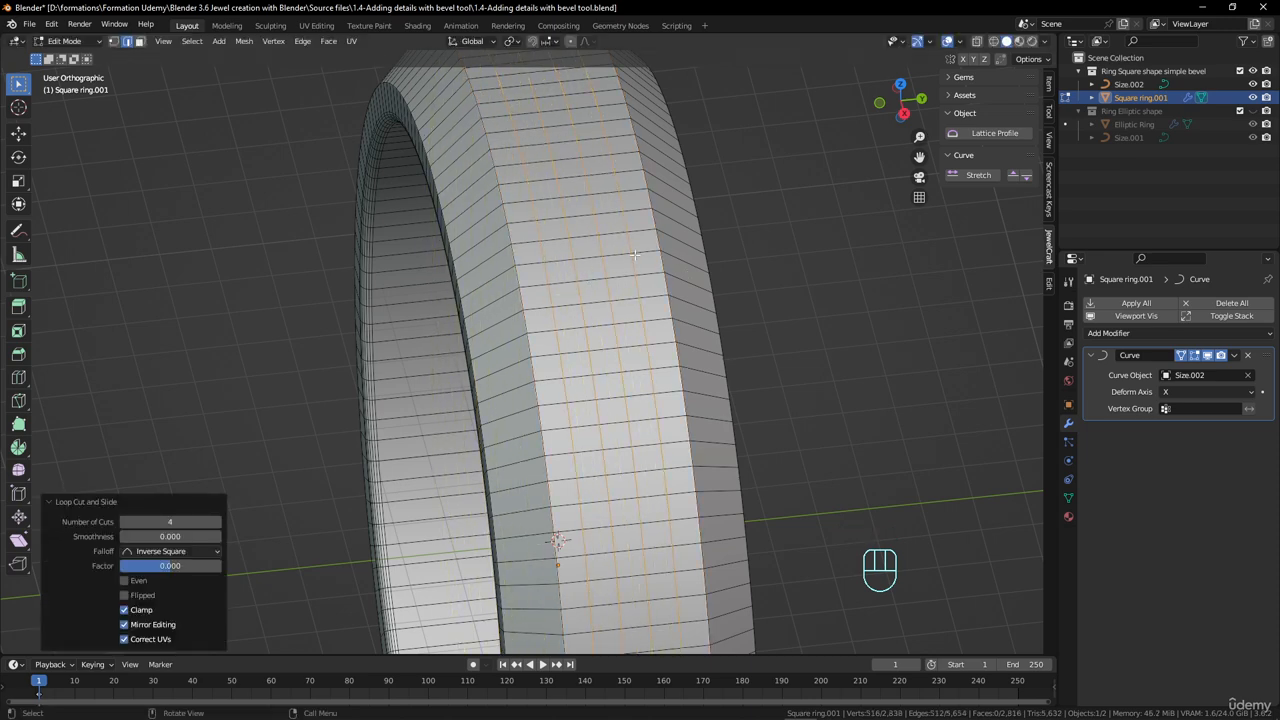
- Switch to vertex selection and grow the selection once to cover the full width of the outer band
middle_click_drag(635, 255, 672, 283)
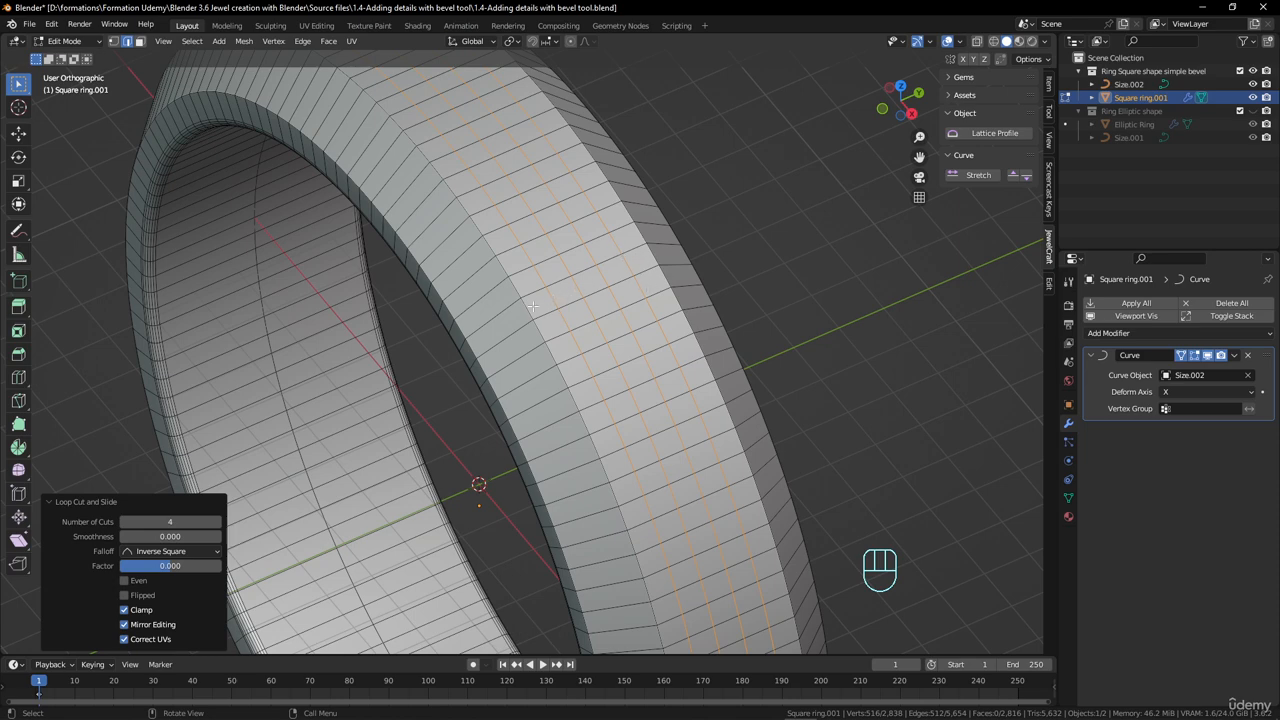
middle_click_drag(540, 305, 601, 280)
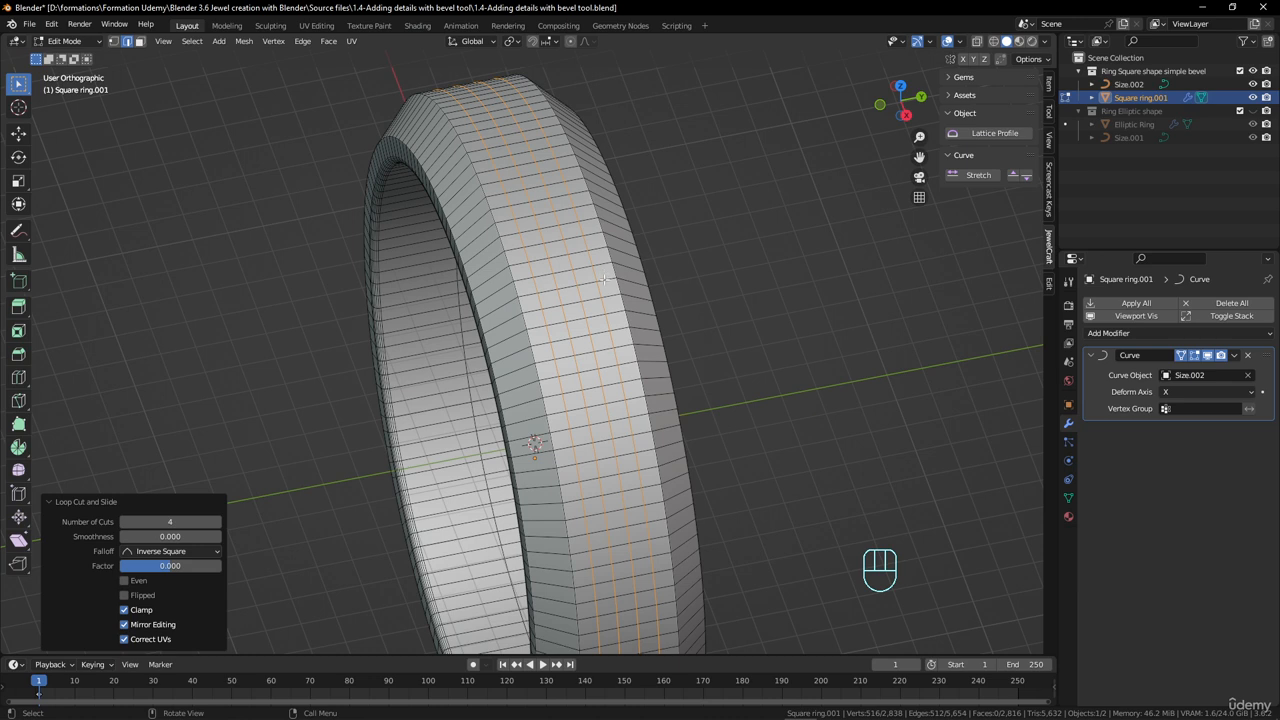
left_click(113, 41)
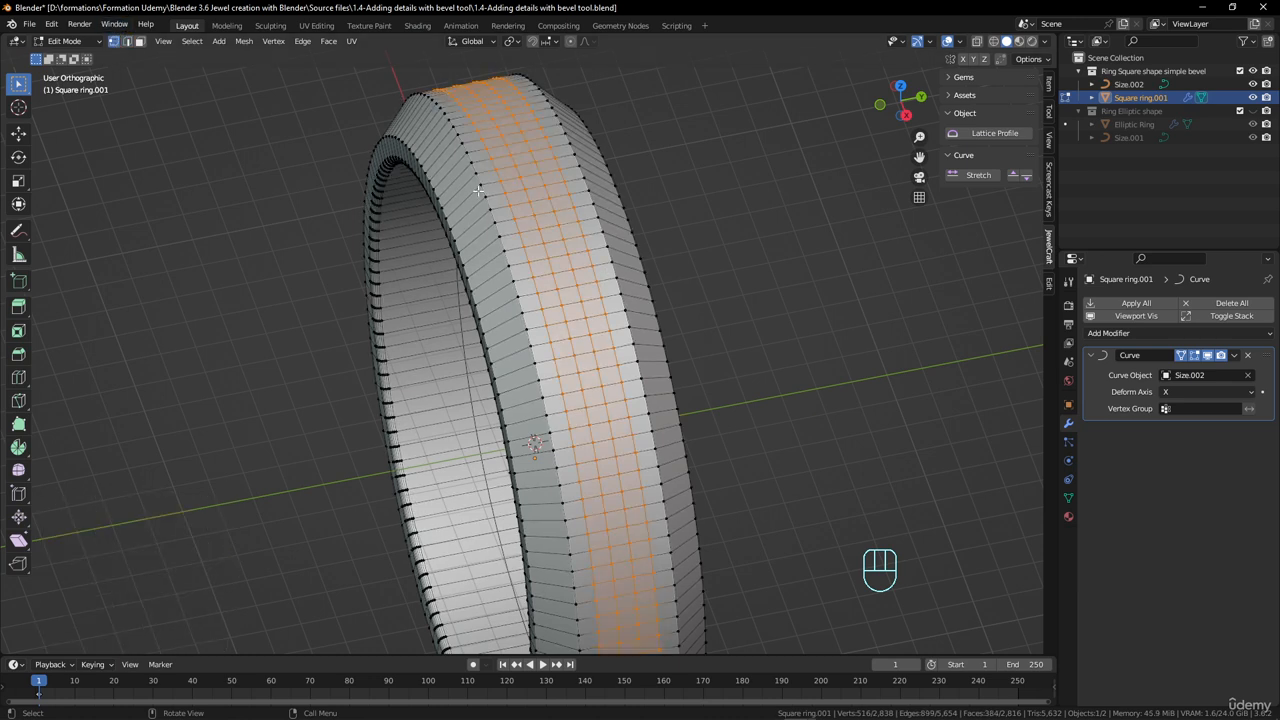
key("ctrl")
key("ctrl+KP_Add")
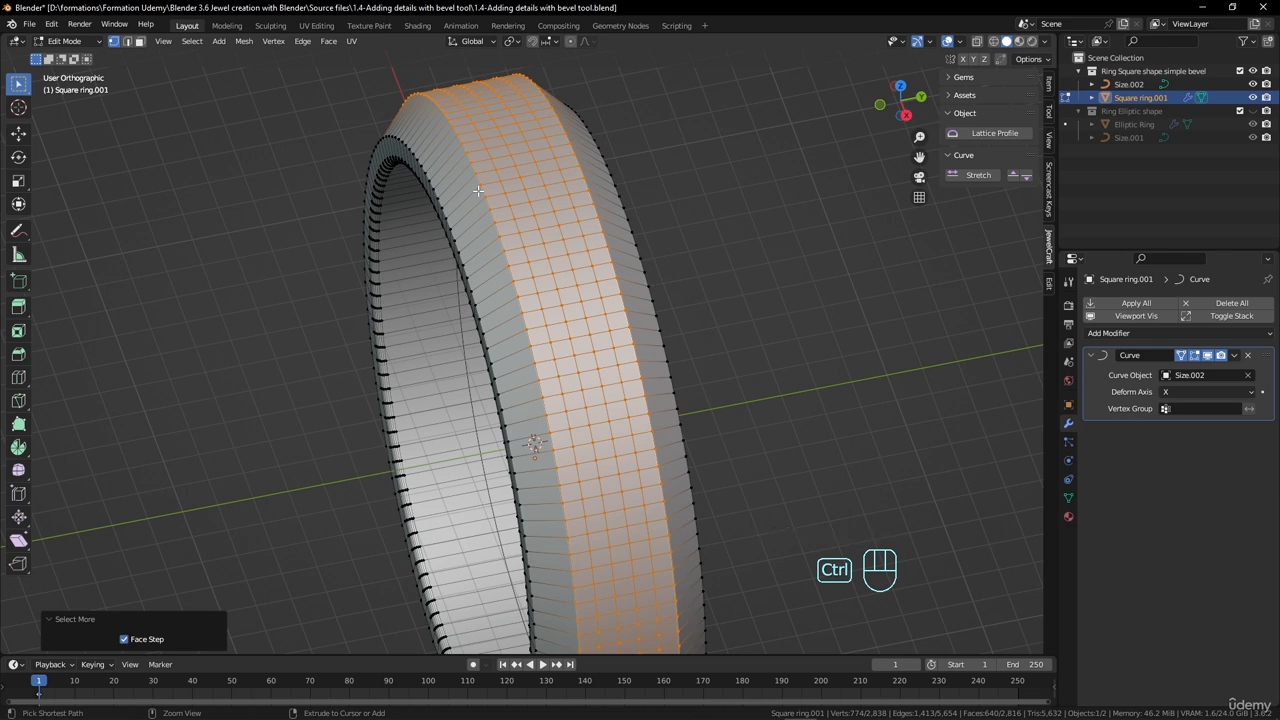
- Shrink the selection away completely, reselect the outer band's central face loop and grow it to cover the whole band
key("ctrl+KP_Subtract")
key("ctrl+KP_Subtract")
key("ctrl+KP_Subtract")
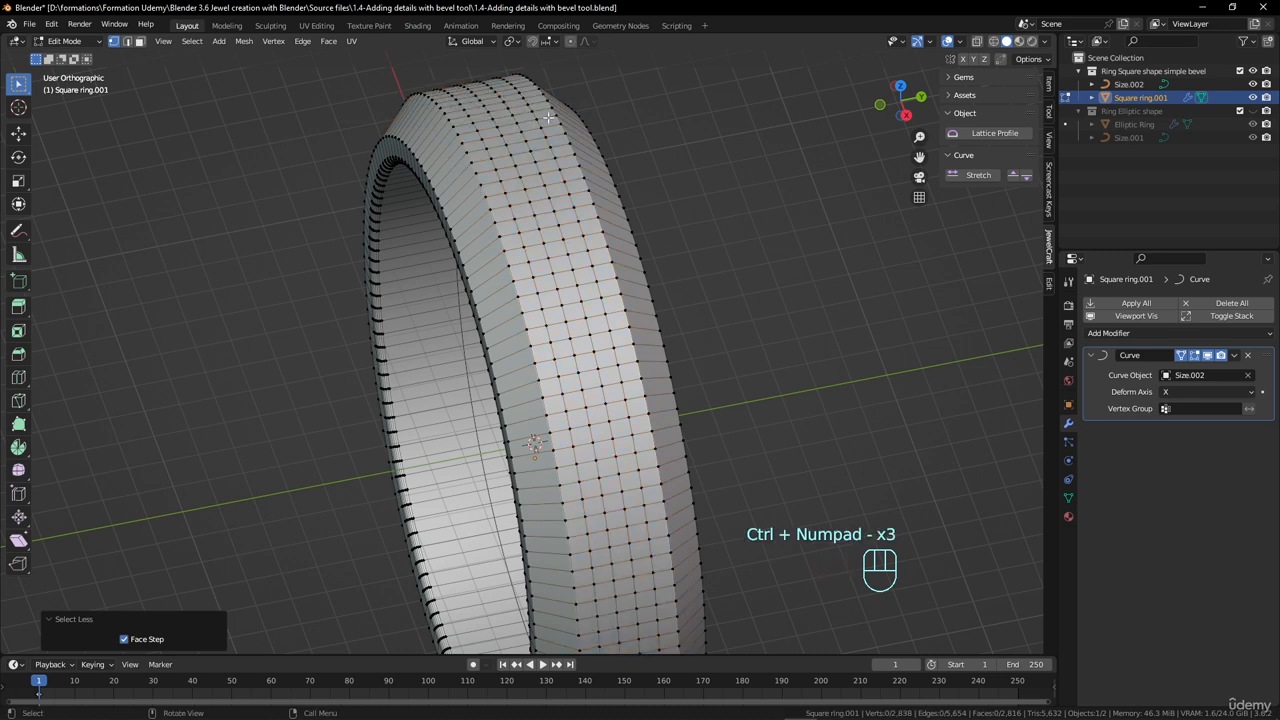
left_click(575, 281, "alt+shift")
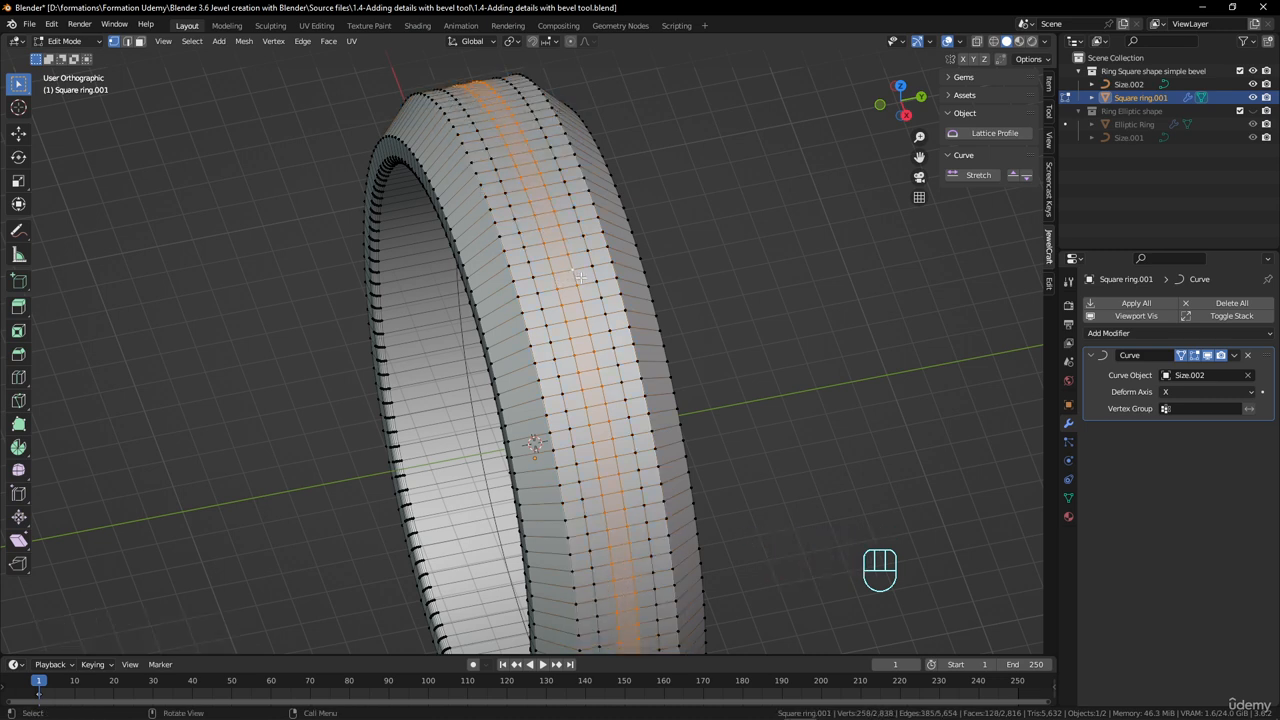
key("ctrl+KP_Add")
key("ctrl+KP_Add")
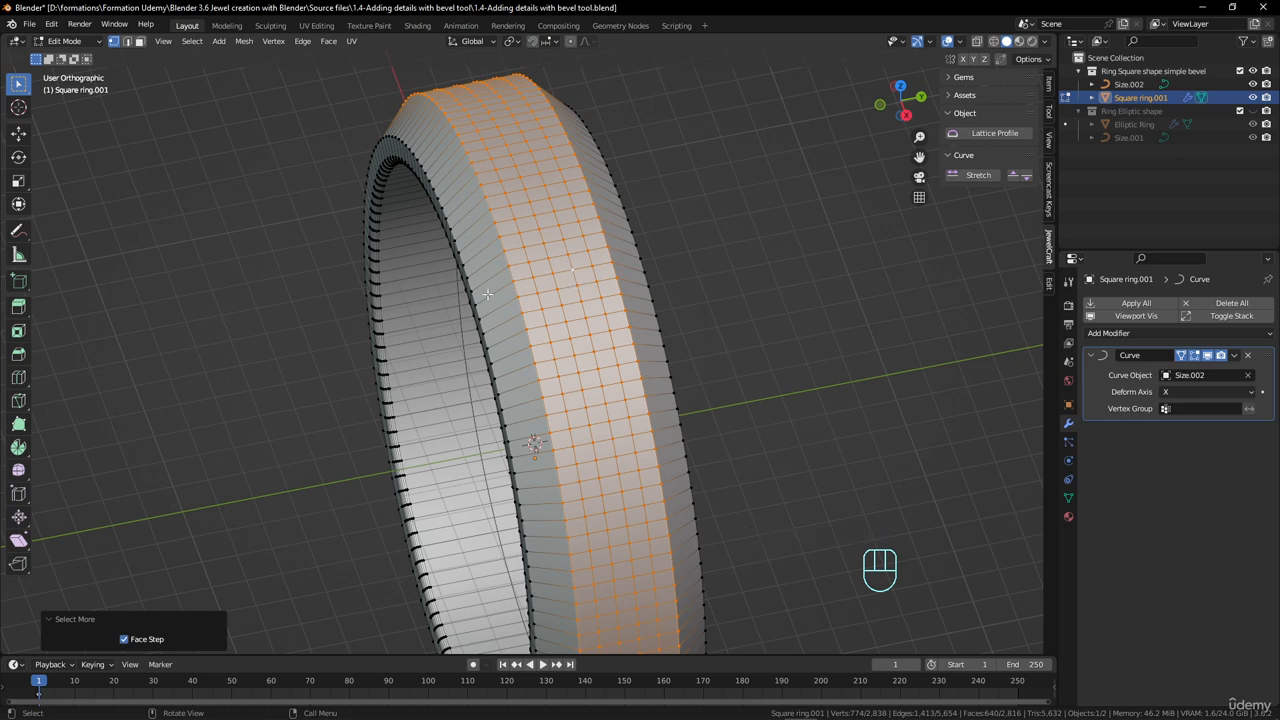
- Poke the selected faces of the outer band with a poke offset of 0.2 mm
middle_click_drag(488, 295, 552, 280)
scroll(592, 323, "down", 3)
scroll(592, 325, "up", 2)
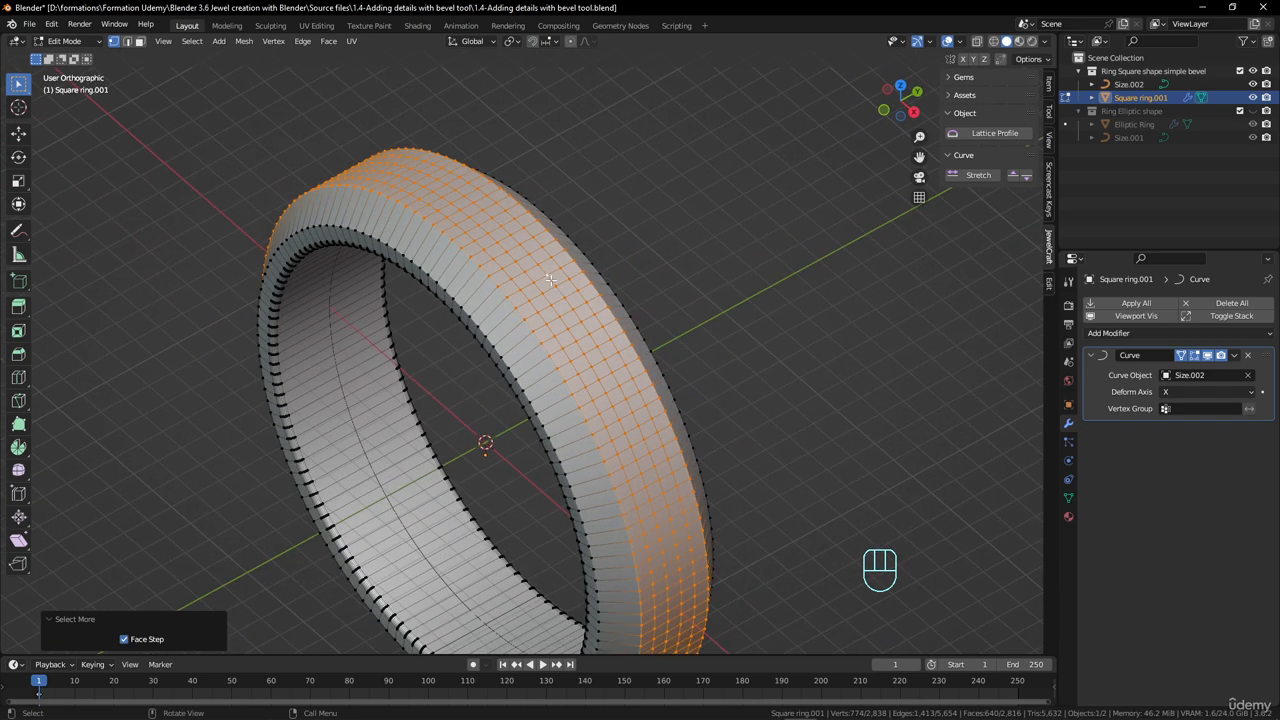
left_click(249, 44)
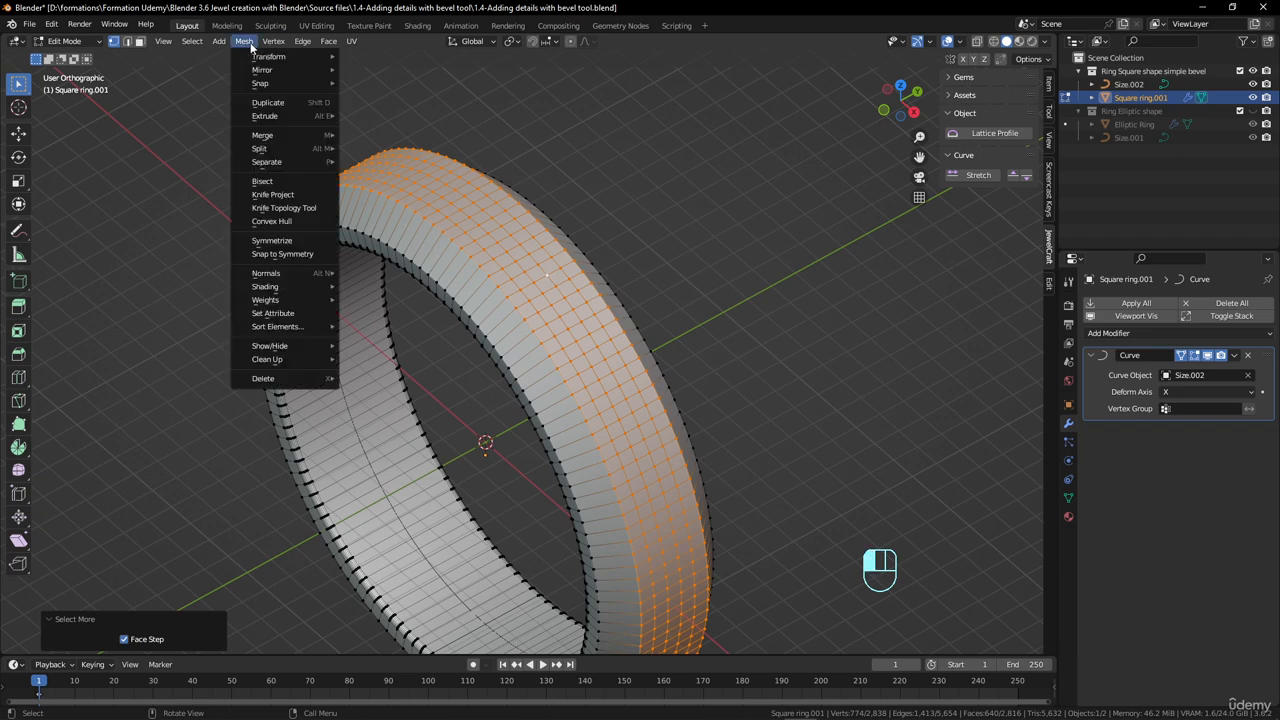
mouse_move(329, 44)
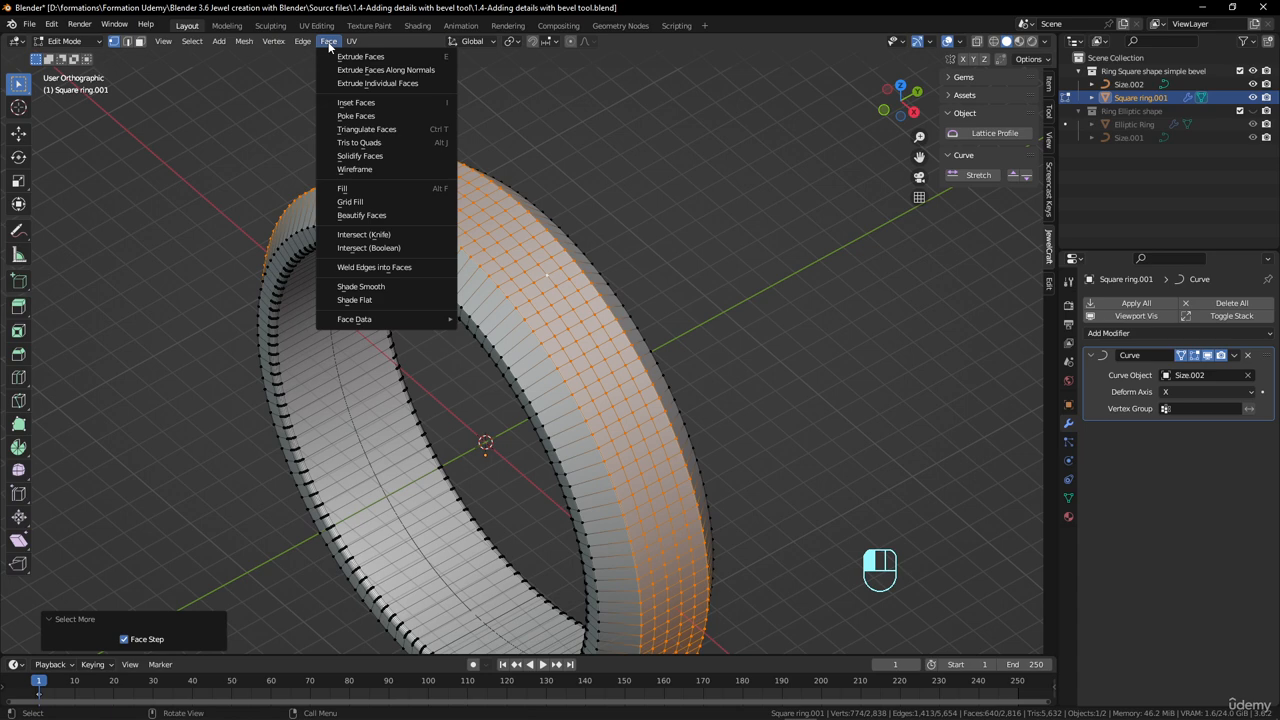
left_click(360, 116)
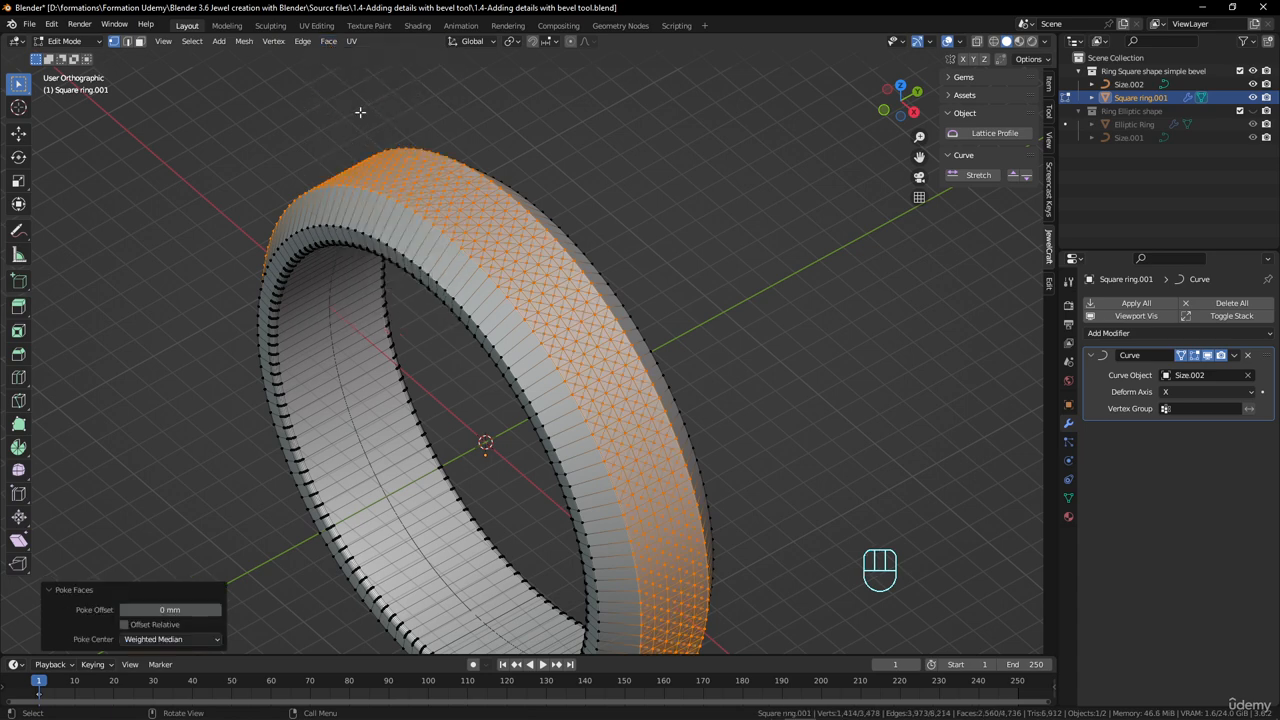
scroll(526, 242, "up", 3)
middle_click_drag(590, 311, 553, 281)
scroll(553, 281, "up", 2)
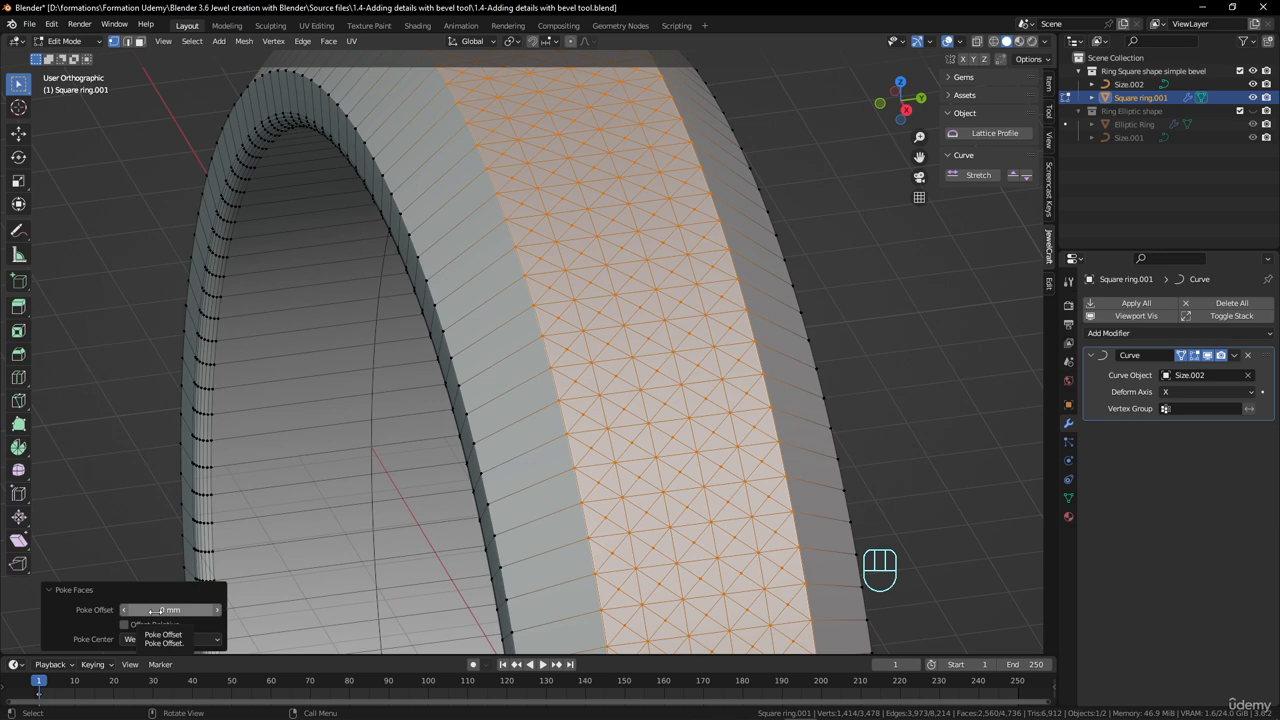
left_click_drag(157, 610, 276, 610)
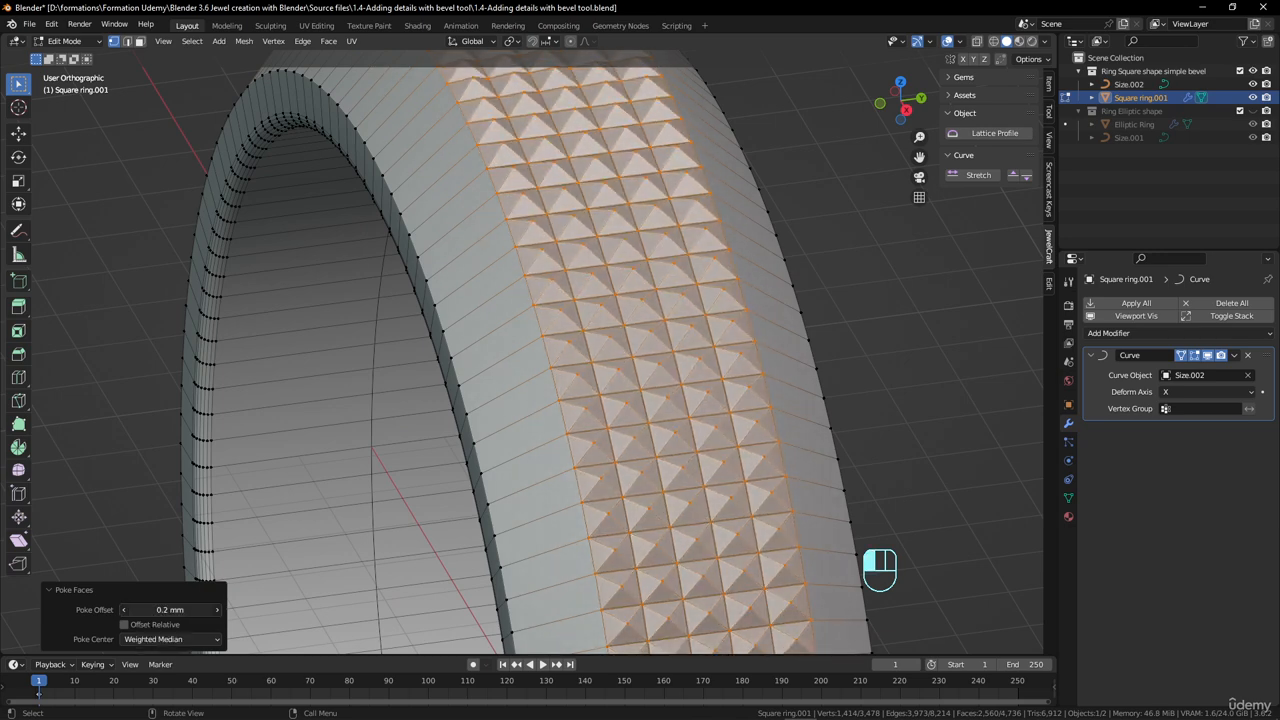
- Examine the pyramid texture on the outer band from several angles, in both Edit Mode and Object Mode
scroll(636, 450, "down", 3)
middle_click_drag(636, 450, 400, 272)
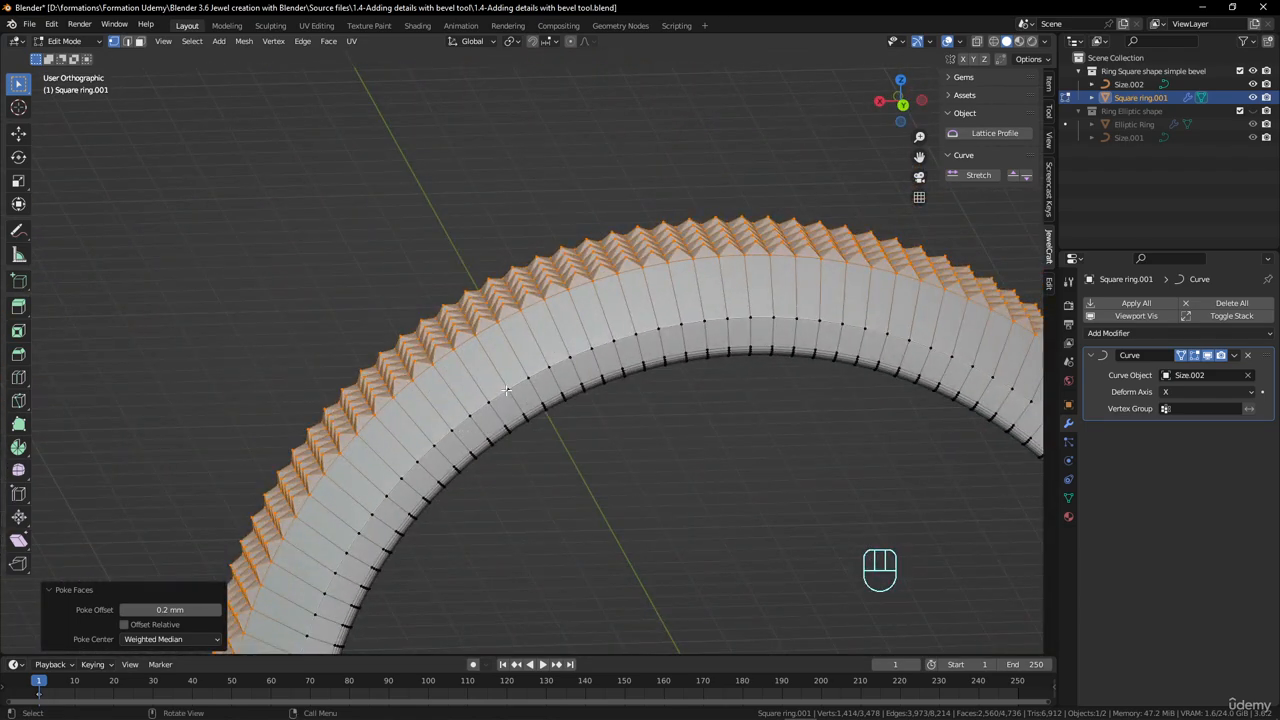
scroll(398, 270, "up", 3)
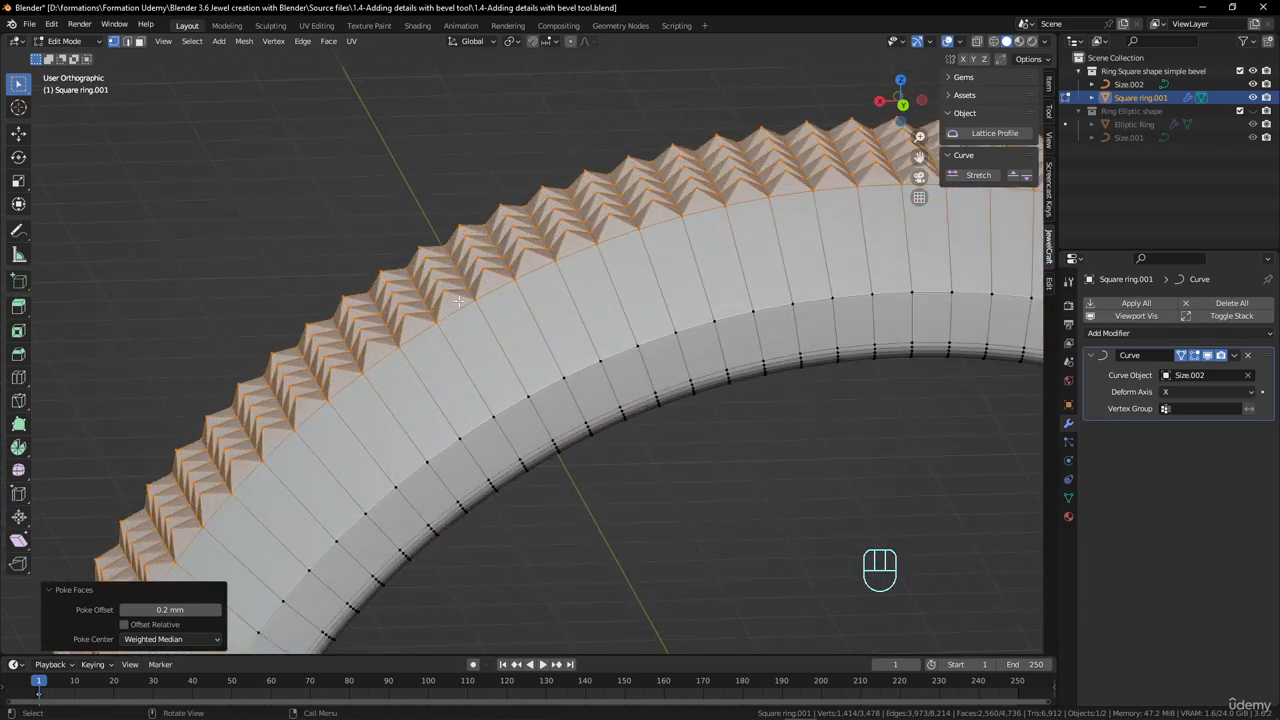
middle_click_drag(526, 332, 592, 395)
scroll(592, 382, "down", 3)
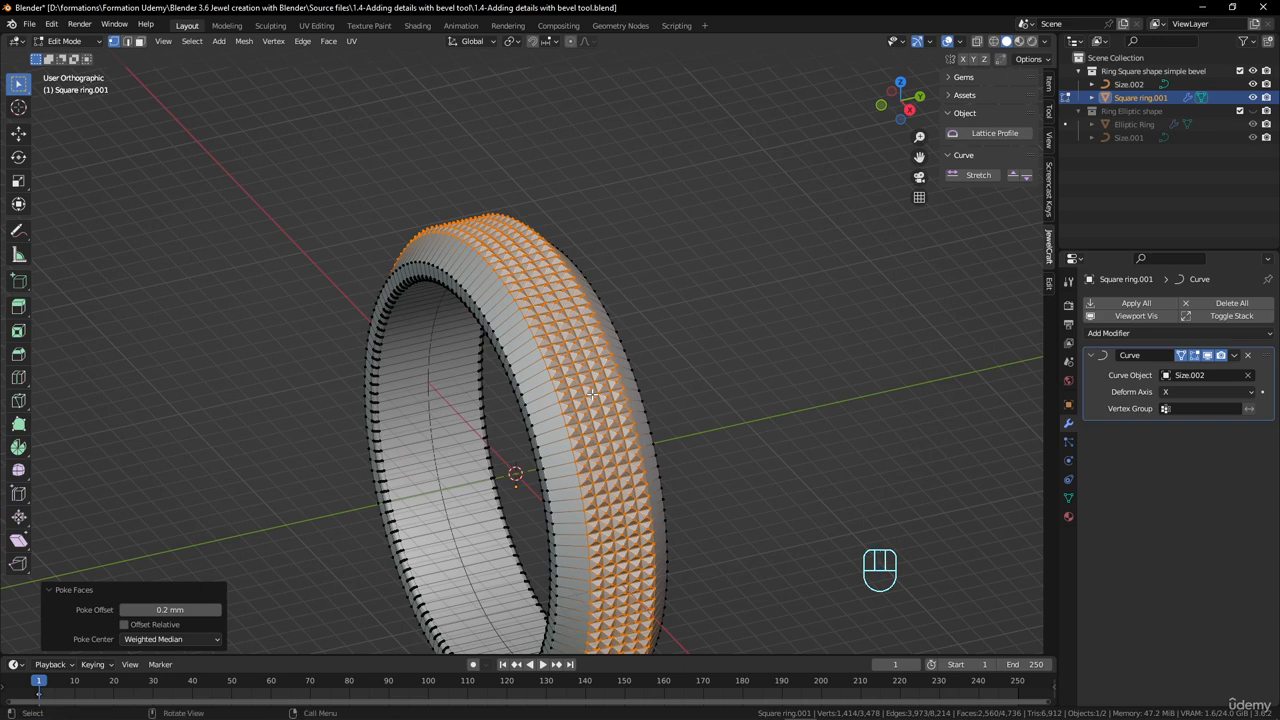
scroll(591, 390, "down", 1)
key("Tab")
scroll(590, 390, "up", 4)
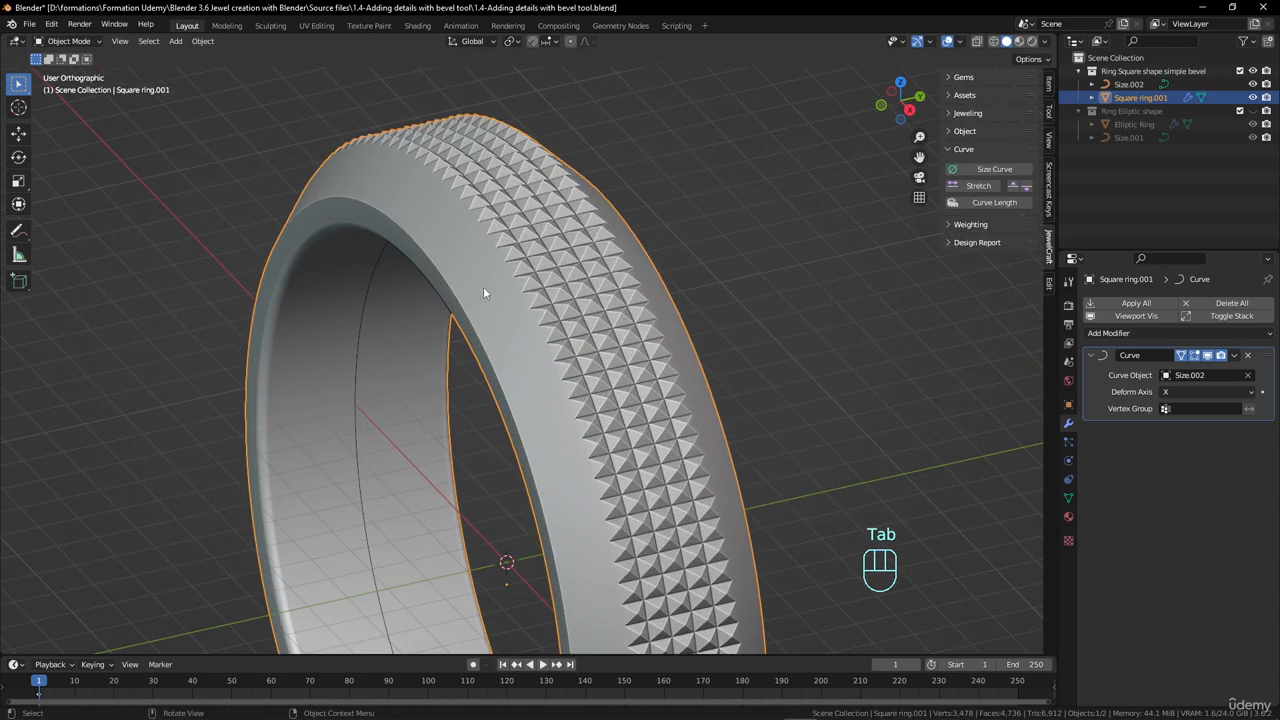
key("Tab")
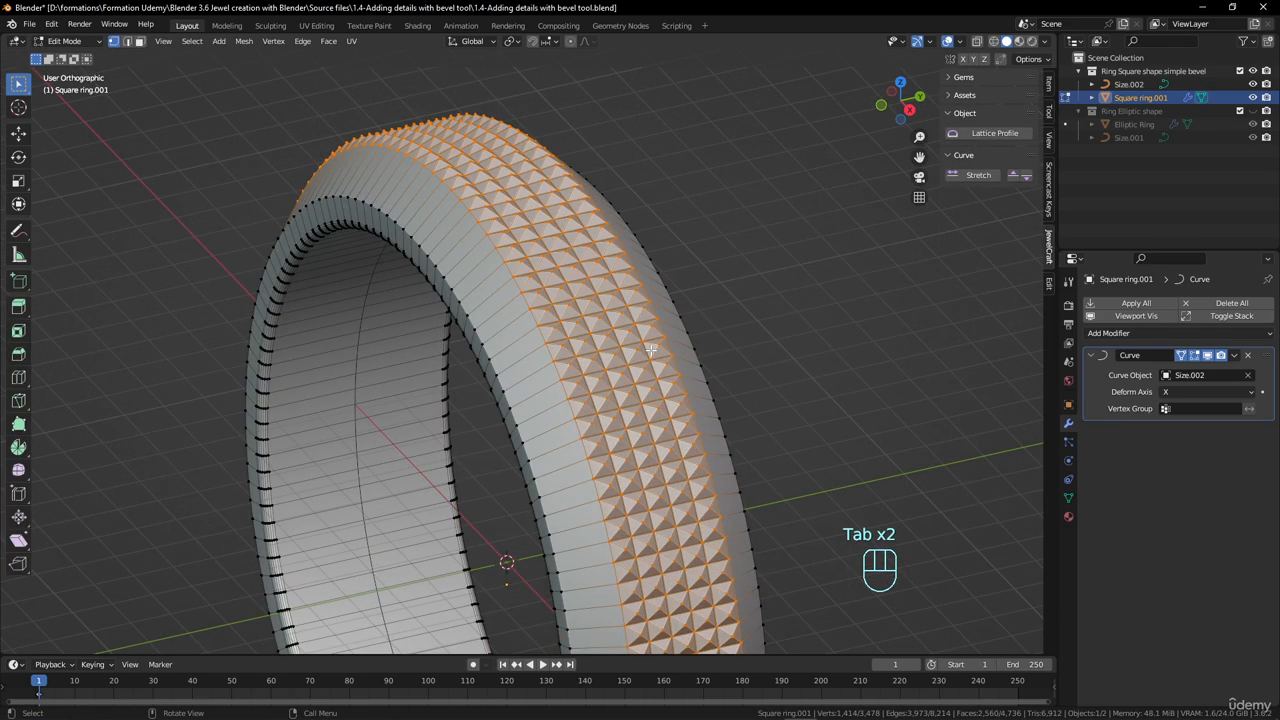
middle_click_drag(651, 349, 615, 377)
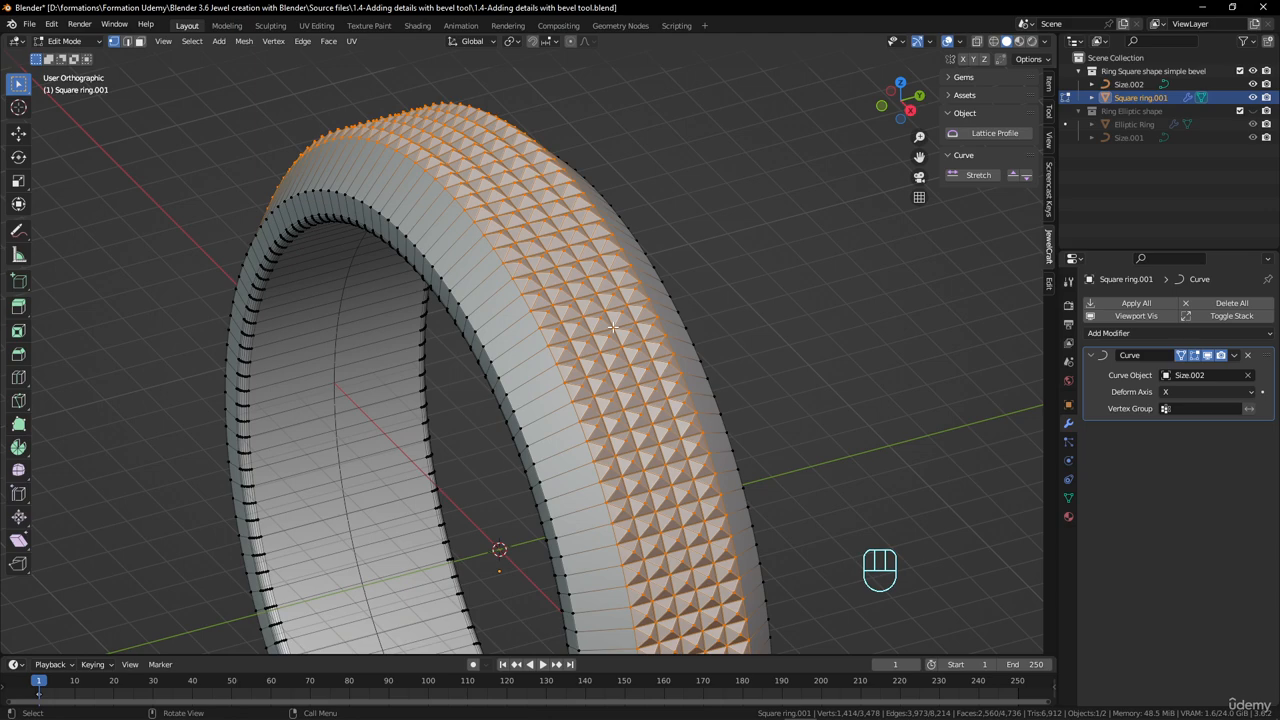
middle_click_drag(538, 304, 555, 324)
key("Tab")
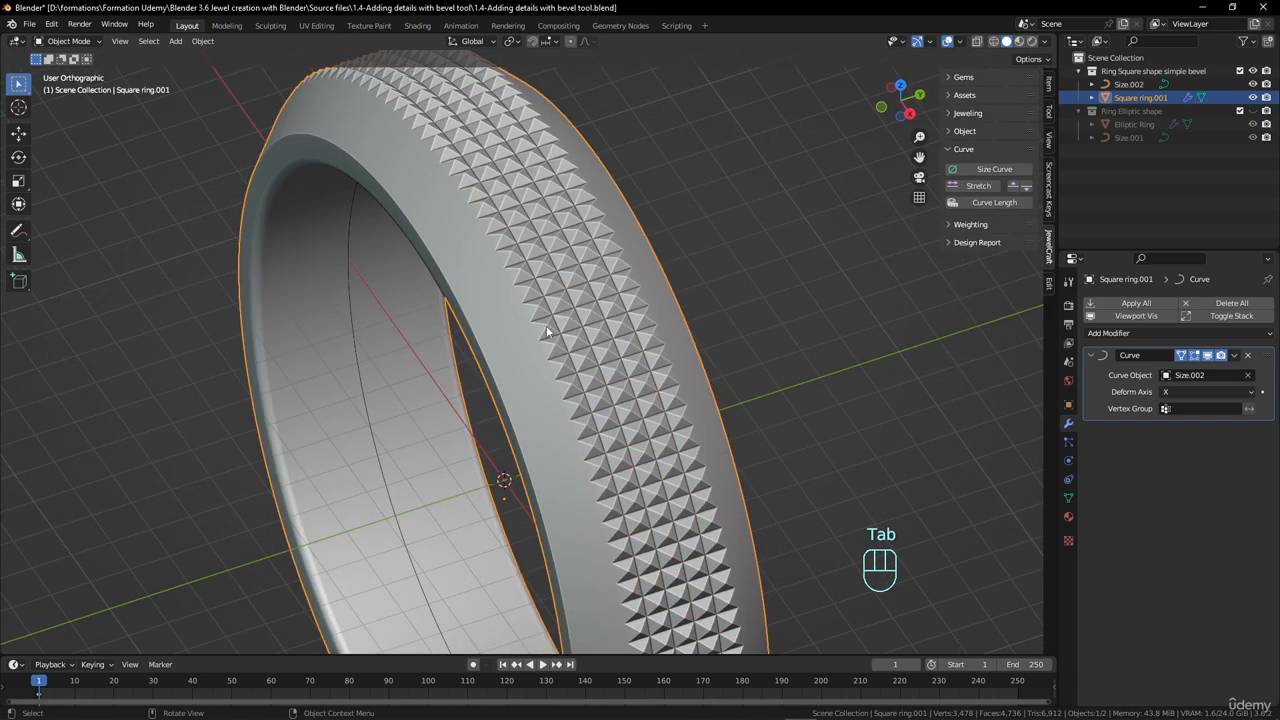
key("Tab")
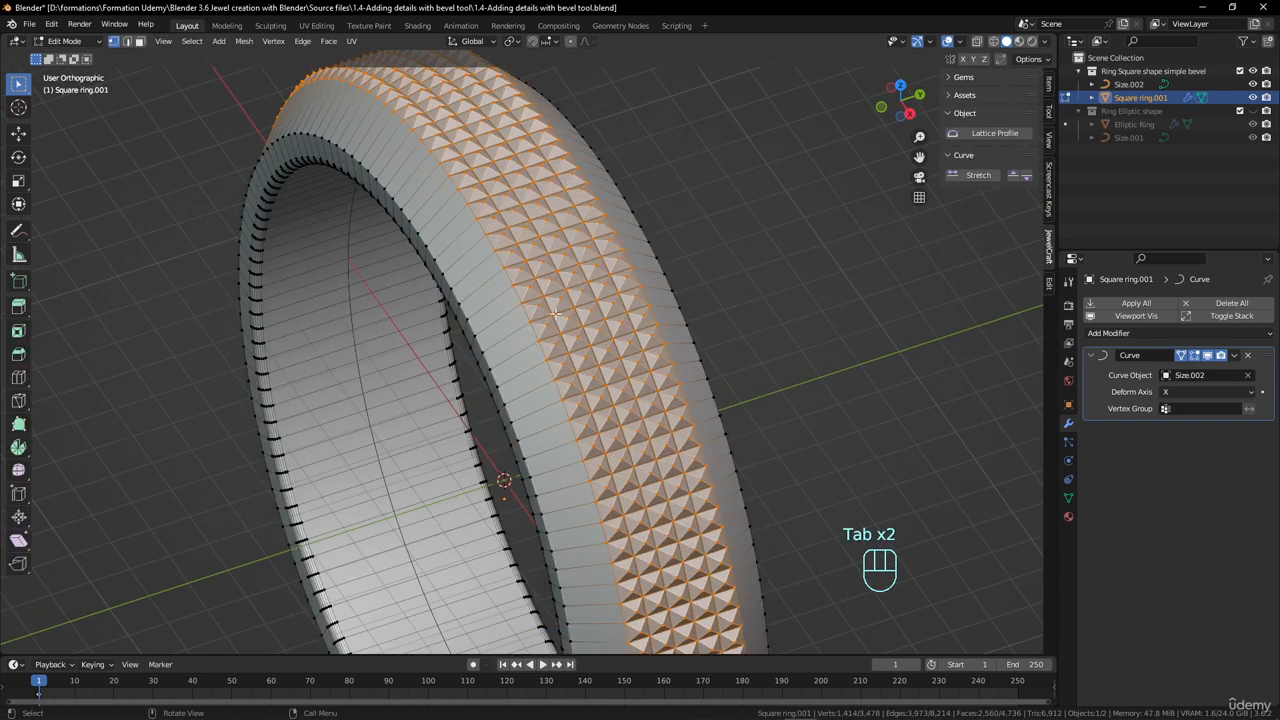
- Add two centred edge loops around each of the ring's two chamfered sides
key("ctrl+r")
left_click(496, 324)
right_click(496, 324)
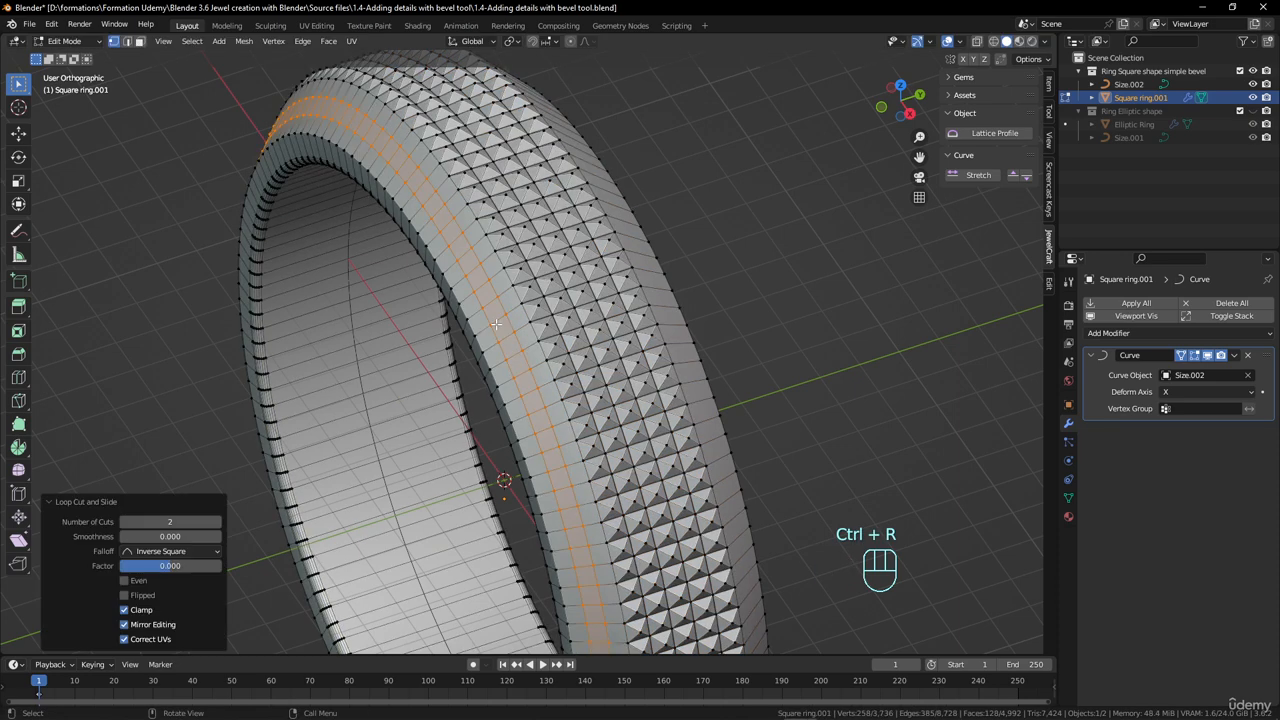
middle_click_drag(496, 324, 622, 329)
key("ctrl+r")
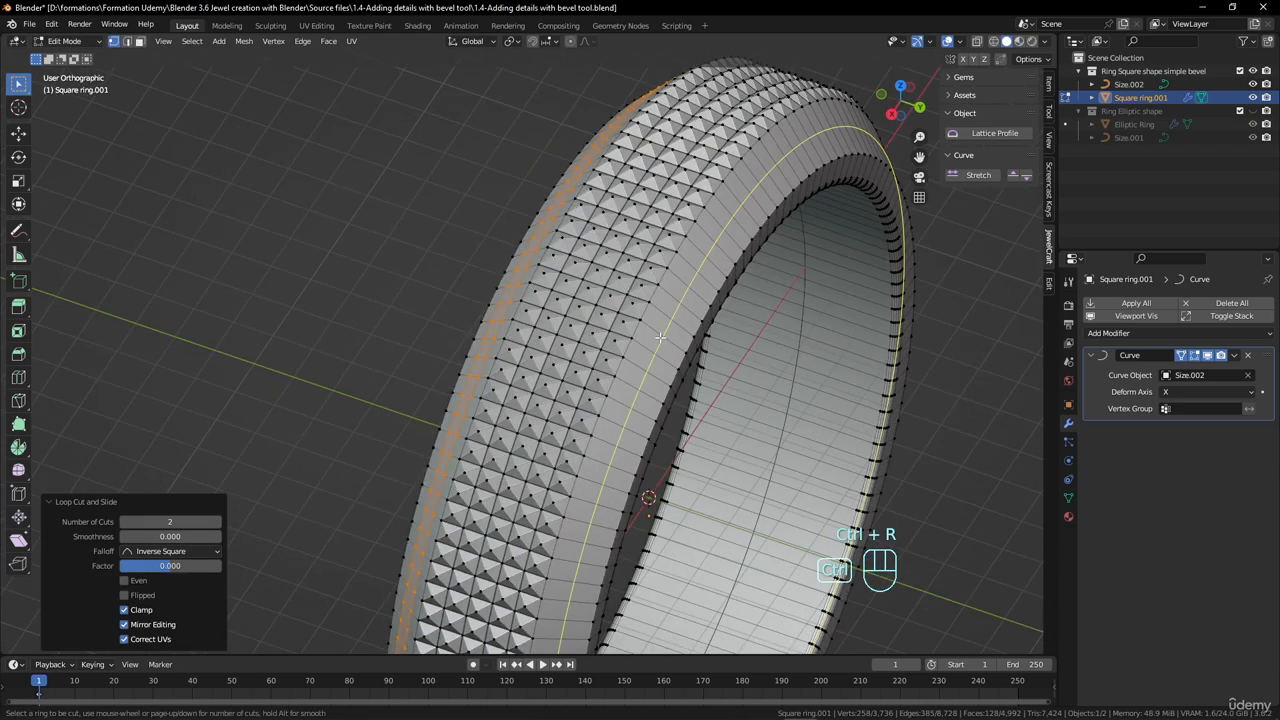
left_click(660, 338)
right_click(660, 340)
- Select the middle face loop of one chamfered side and grow the selection to cover the chamfer's full width
middle_click_drag(650, 342, 732, 352)
left_click(534, 345, "alt")
left_click(526, 357, "alt+shift")
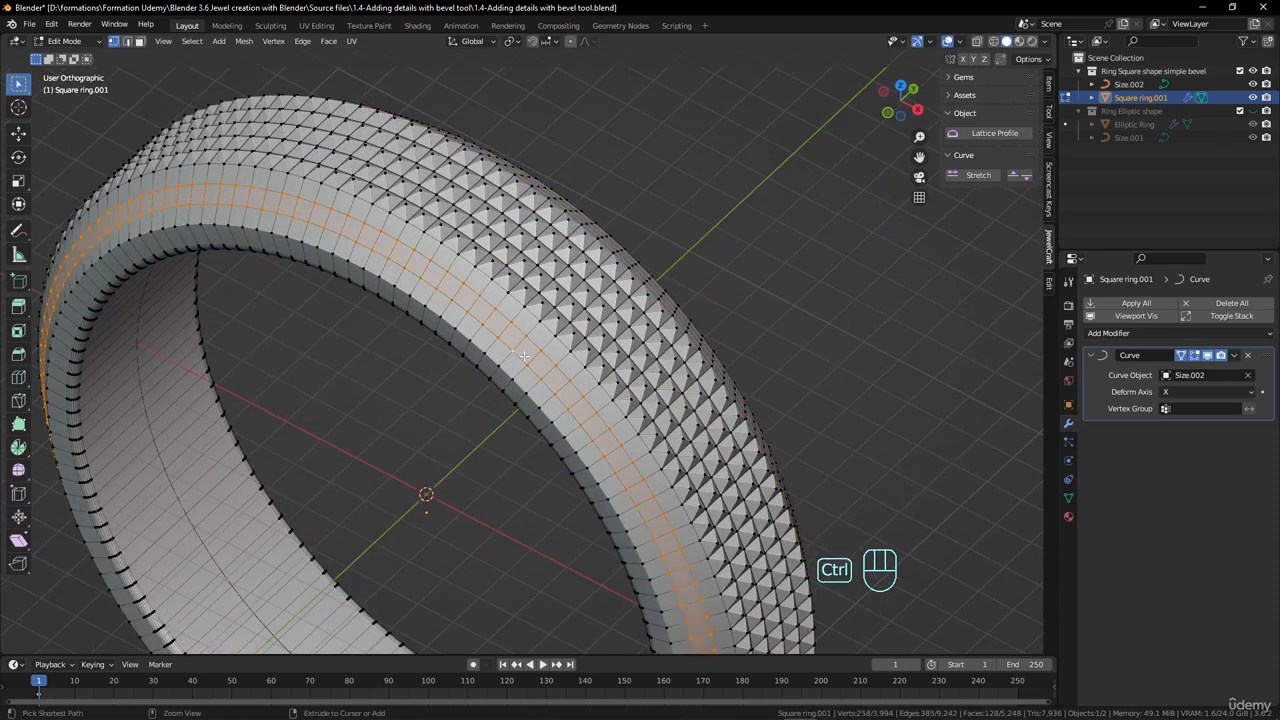
key("ctrl+KP_Add")
scroll(563, 361, "down", 5)
scroll(563, 361, "up", 5)
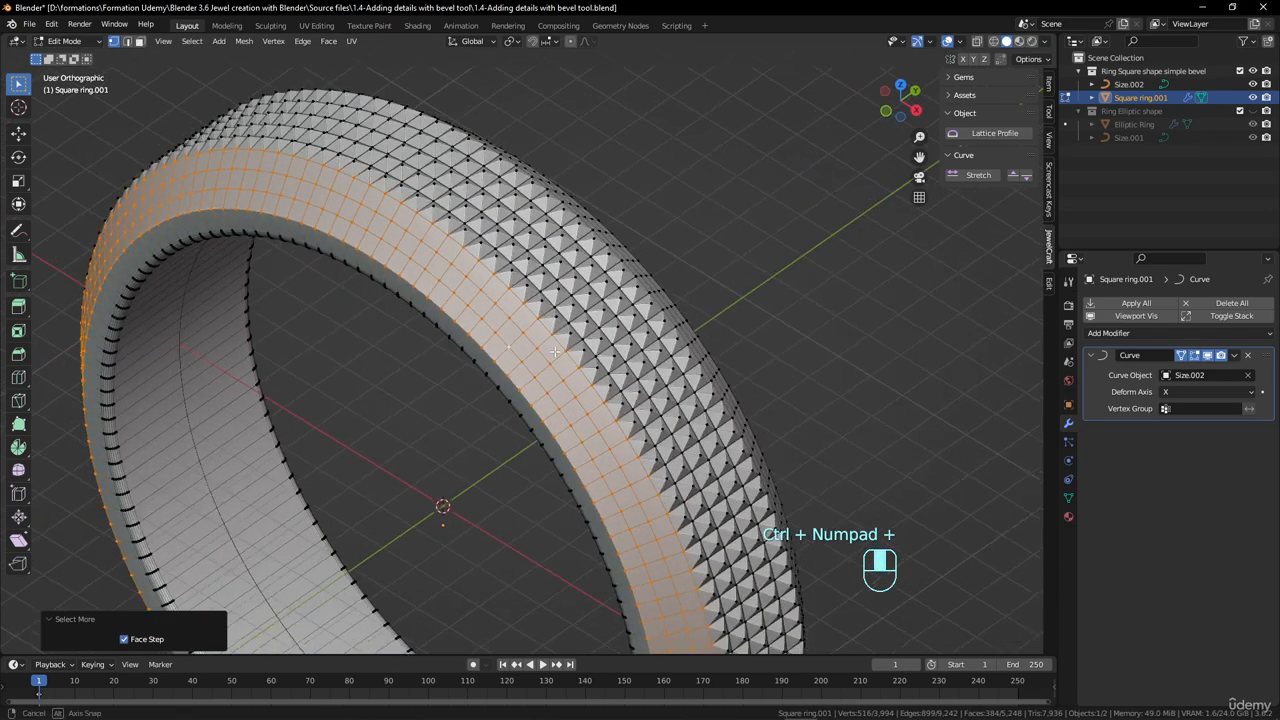
- Poke the selected chamfer faces into pyramids and check the shape in Object Mode before resuming mesh editing
middle_click_drag(428, 313, 490, 299)
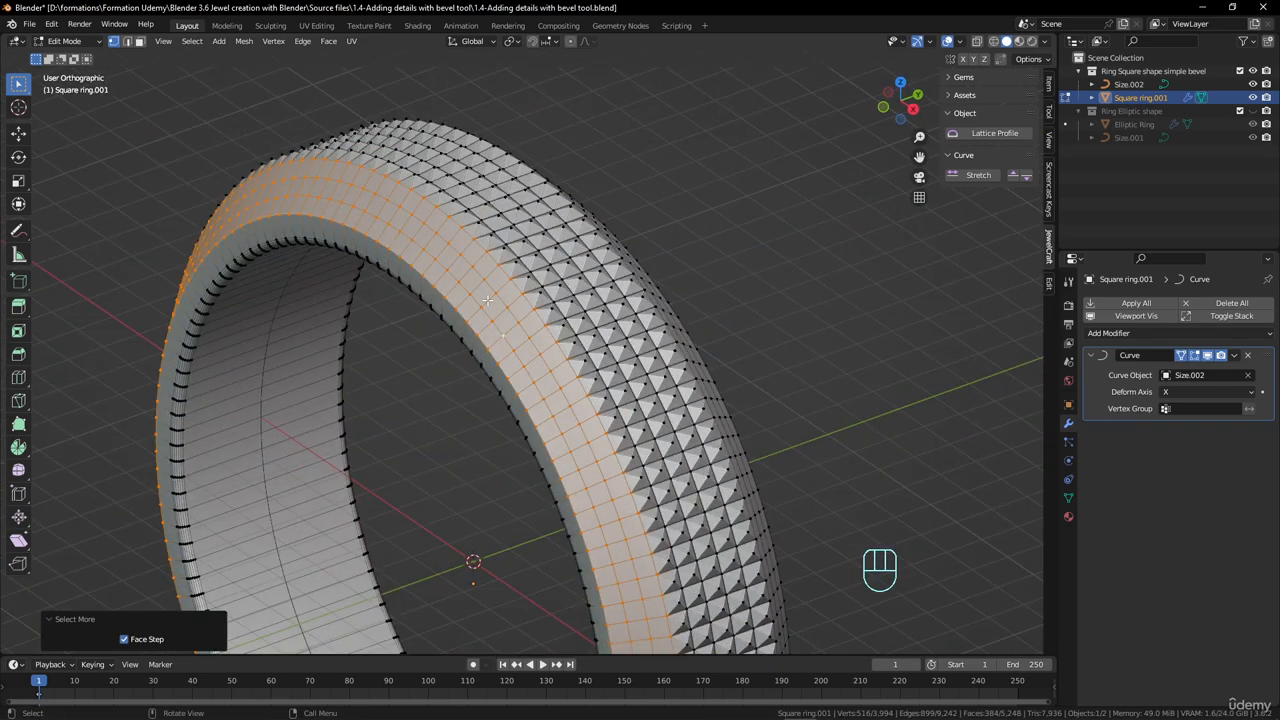
left_click(328, 41)
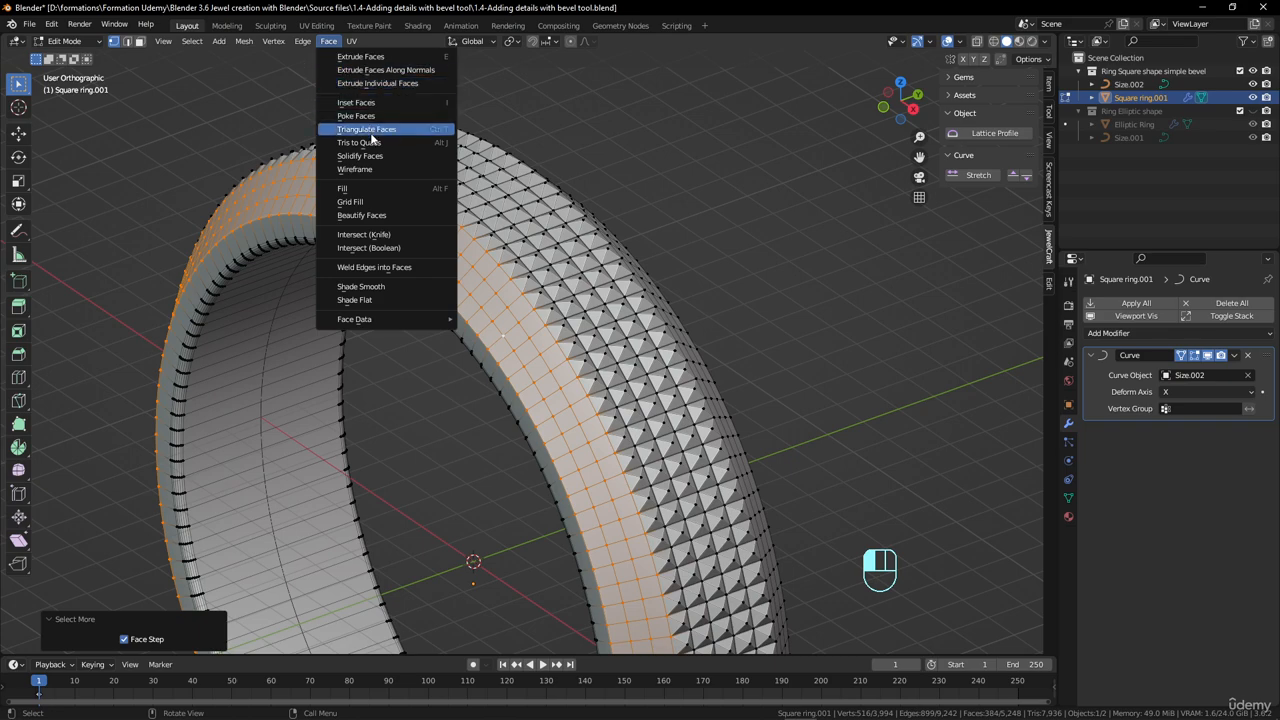
left_click(376, 116)
mouse_move(514, 317)
middle_mouse_down()
mouse_move(443, 260)
mouse_move(610, 307)
mouse_move(486, 312)
mouse_move(527, 305)
middle_mouse_up()
key("Tab")
key("Tab")
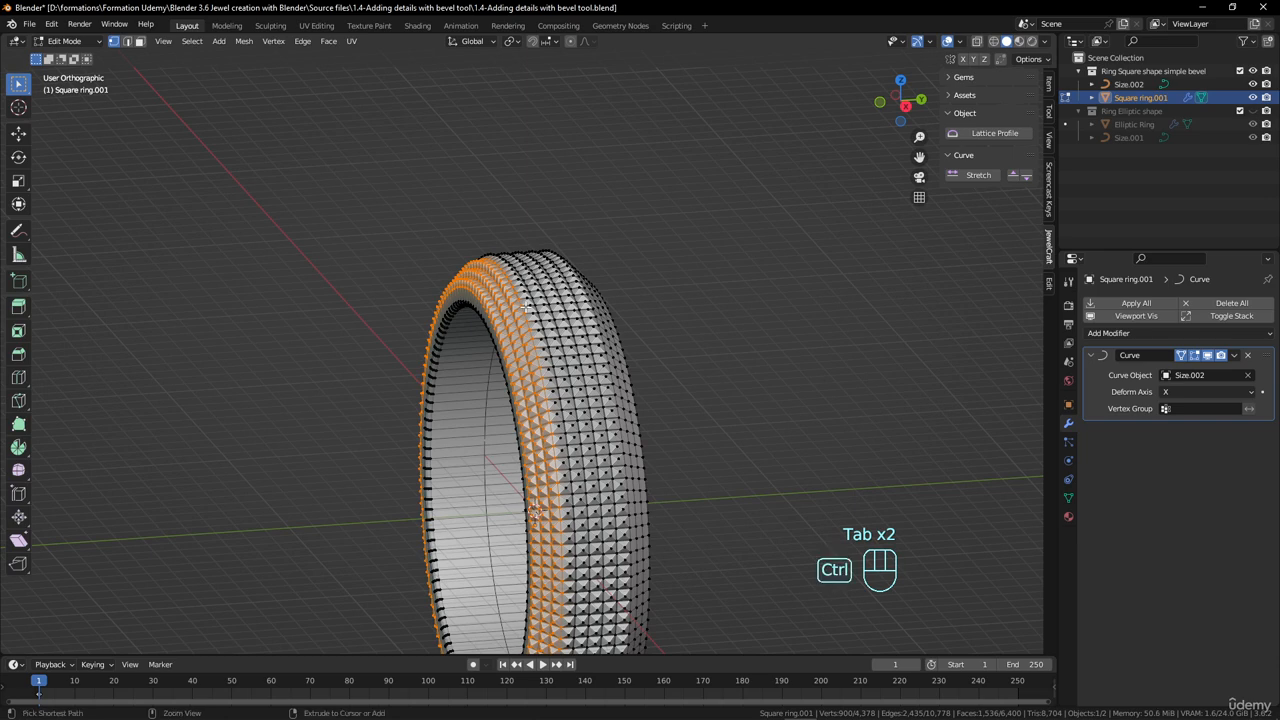
- Undo the pyramids on the chamfer and the outer band, back to the flat subdivided band in Edit Mode
key("ctrl+z")
key("ctrl+z")
key("ctrl+z")
key("ctrl+z")
key("ctrl+z")
key("ctrl+z")
key("ctrl+z")
key("ctrl+z")
key("ctrl+z")
key("ctrl+z")
key("ctrl+z")
key("ctrl+z")
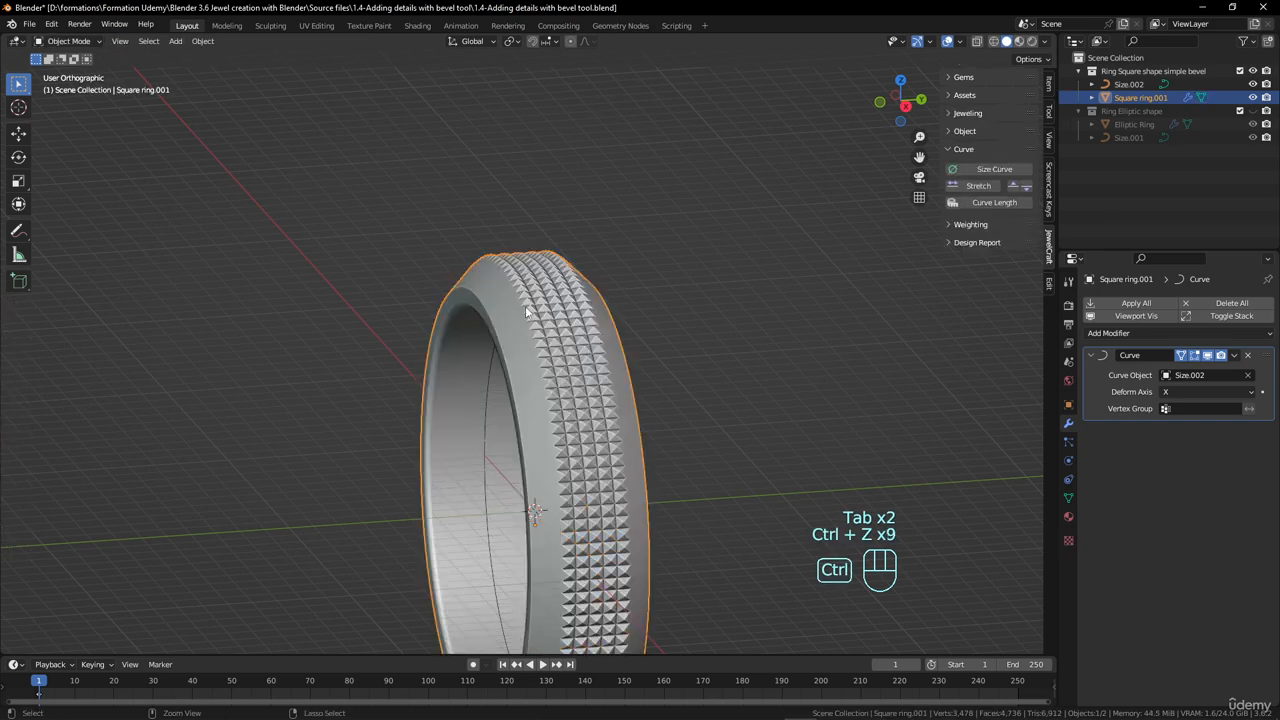
key("ctrl+z")
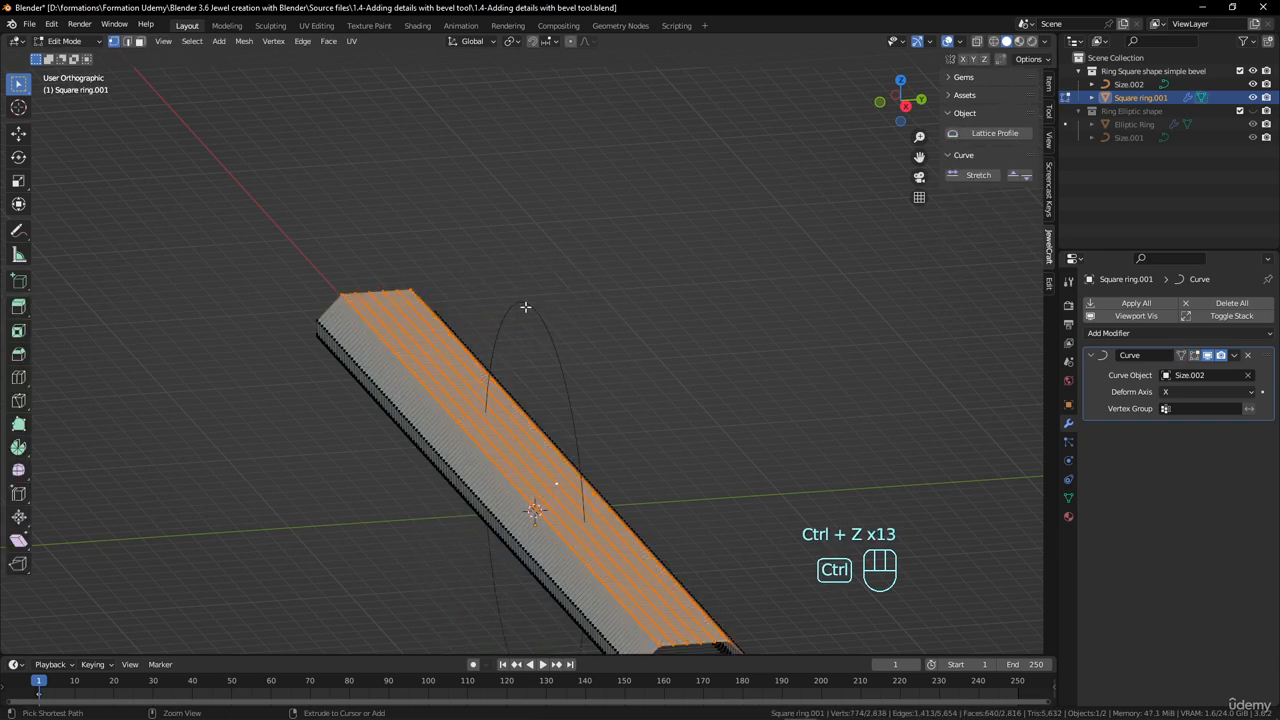
- Examine the plain ring in Object Mode and its straight strip mesh in Edit Mode
key("Tab")
middle_click_drag(525, 307, 500, 342)
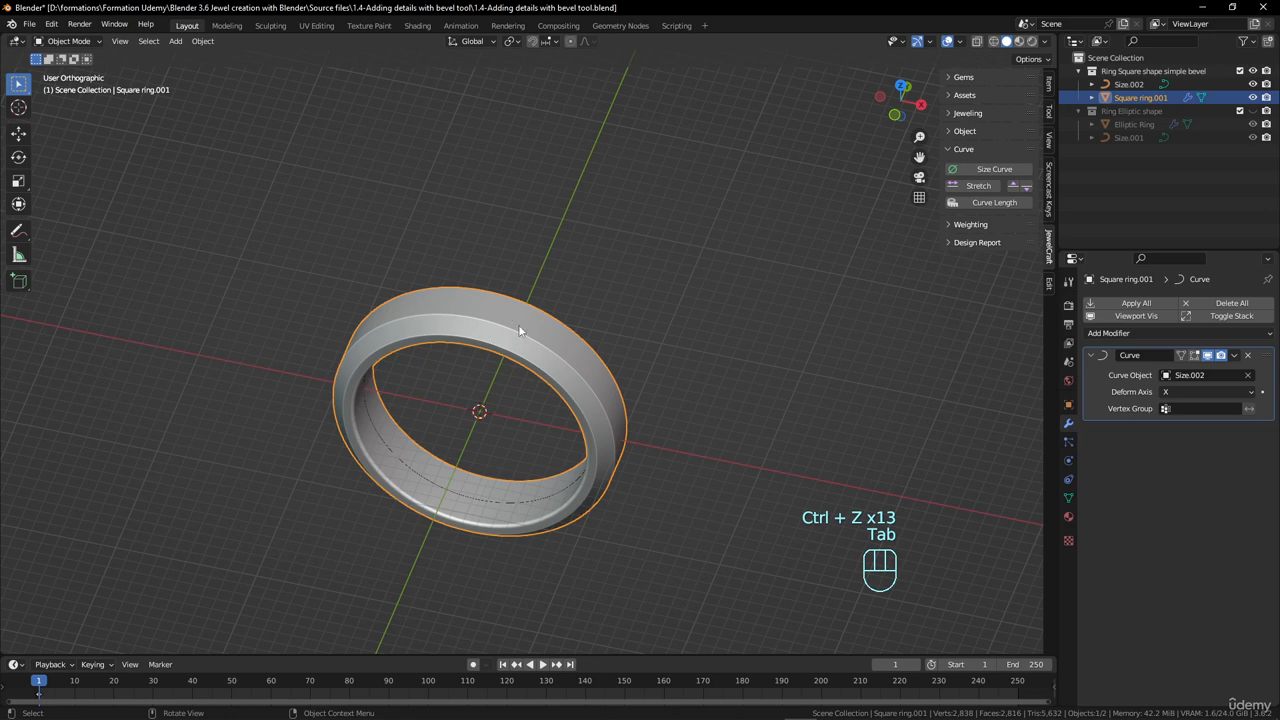
key("Tab")
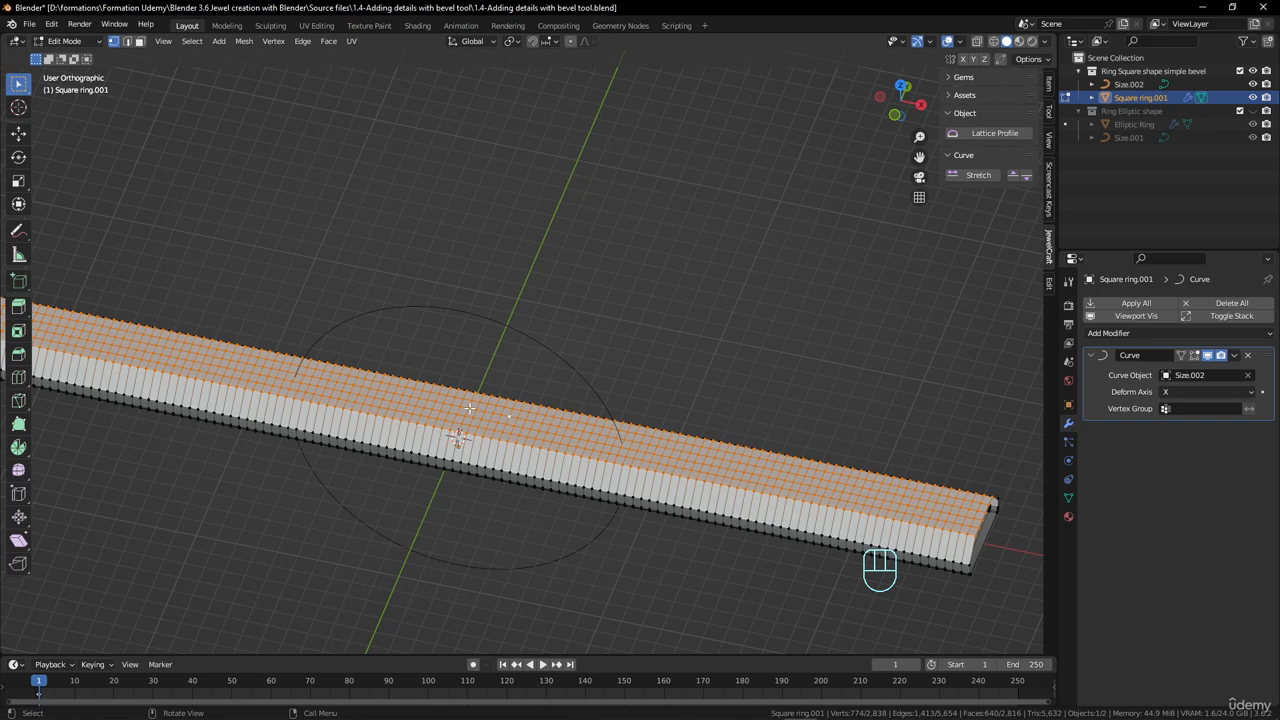
scroll(469, 408, "down", 3)
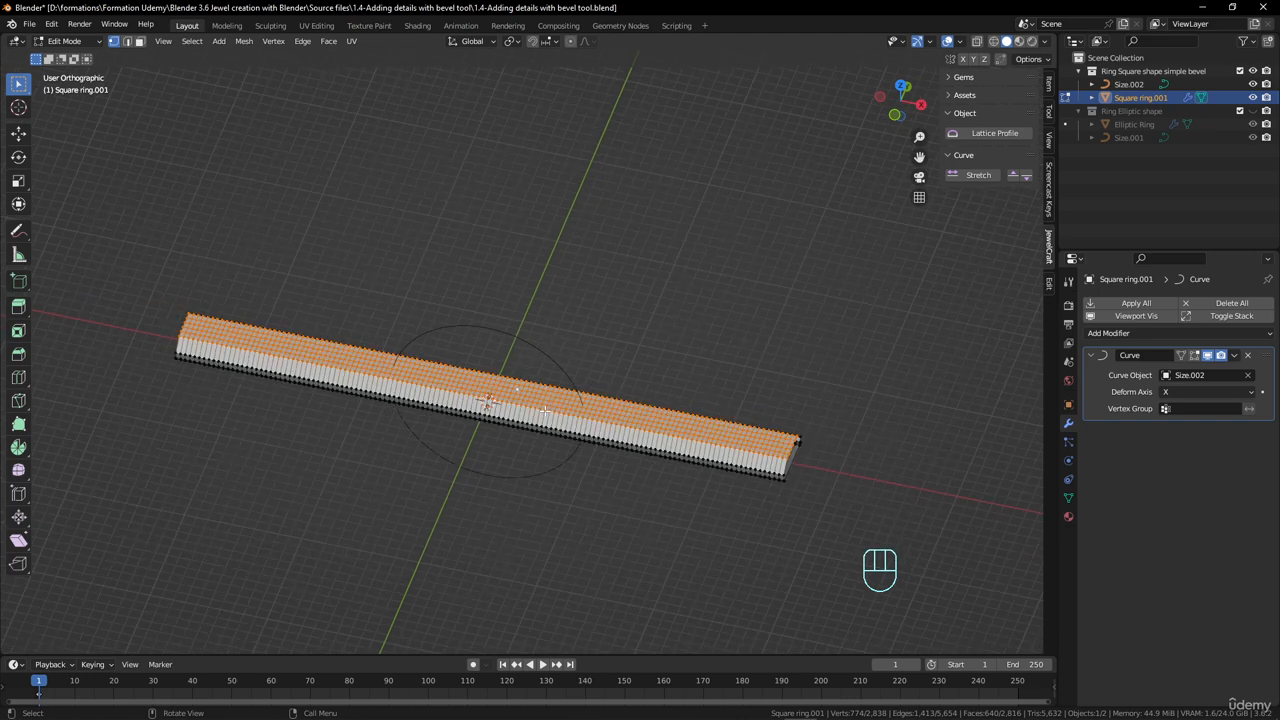
scroll(544, 410, "up", 2)
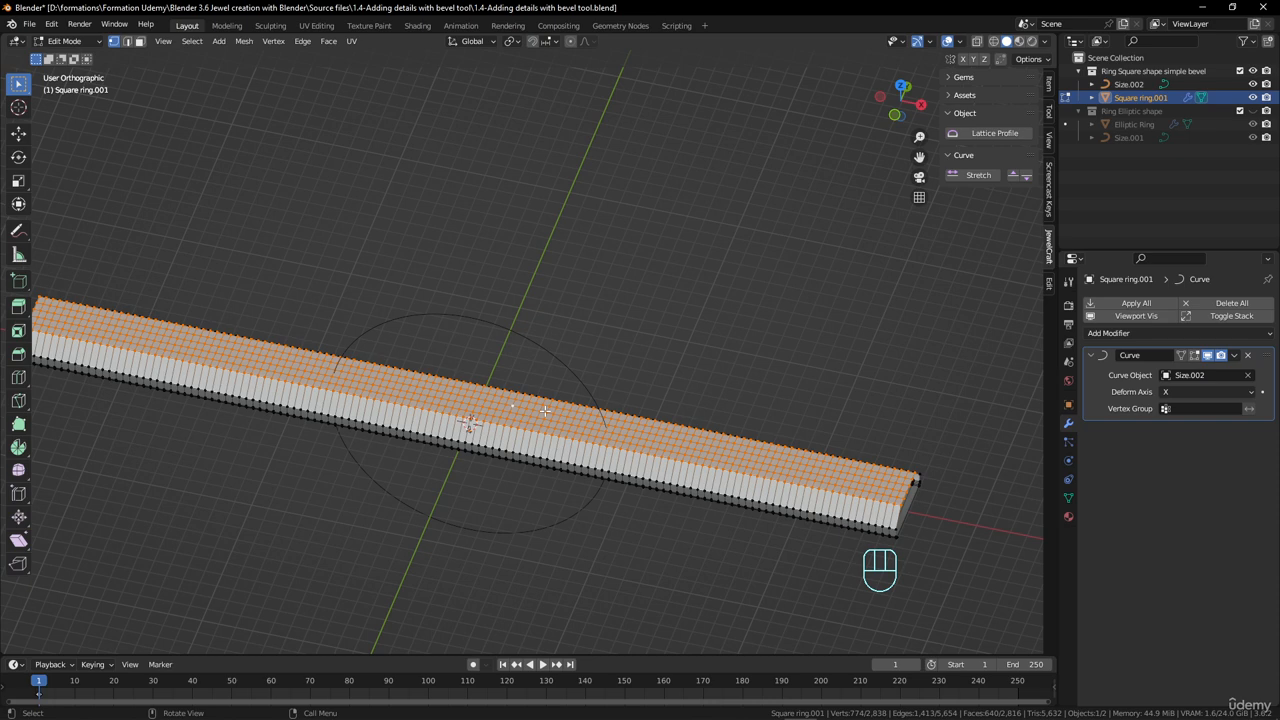
scroll(544, 410, "down", 3)
scroll(544, 410, "up", 3)
key("Tab")
key("Tab")
- Select the cross-section edge loop at the middle of the straight strip and hide it
middle_click_drag(571, 410, 673, 376)
scroll(387, 371, "down", 2)
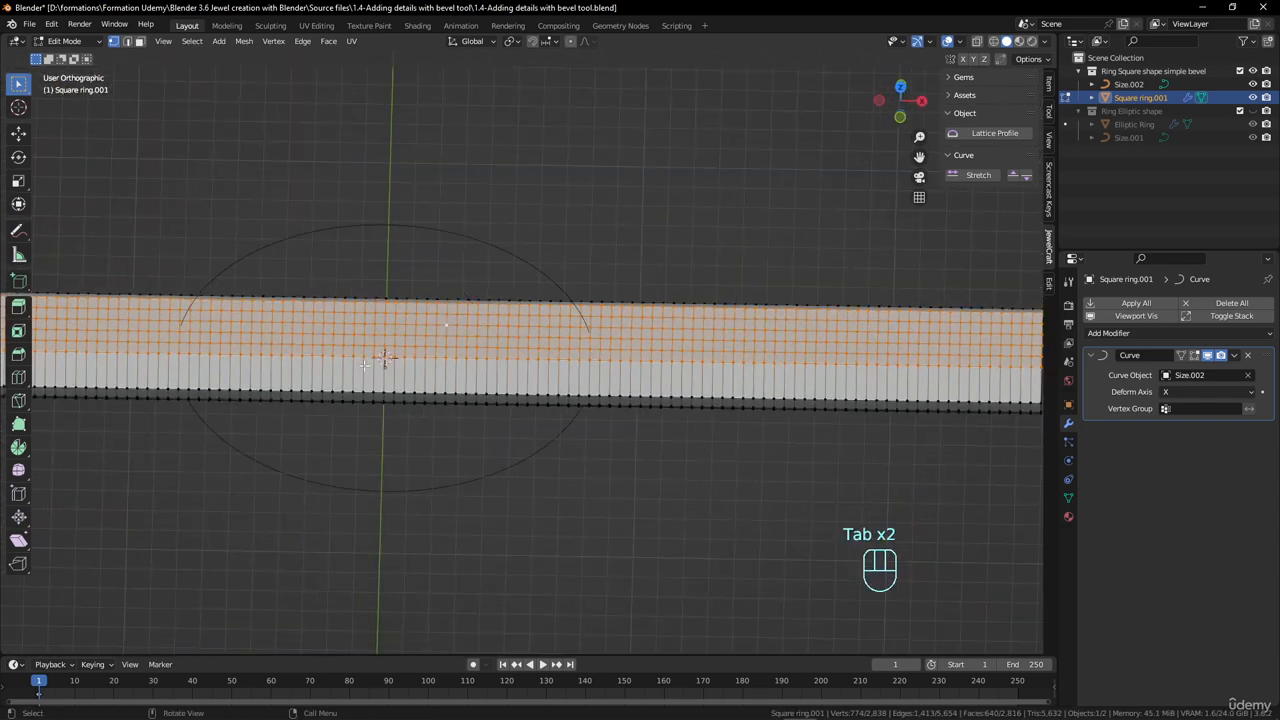
left_click(385, 371, "alt")
scroll(520, 350, "down", 3)
middle_click_drag(517, 349, 500, 357, "shift")
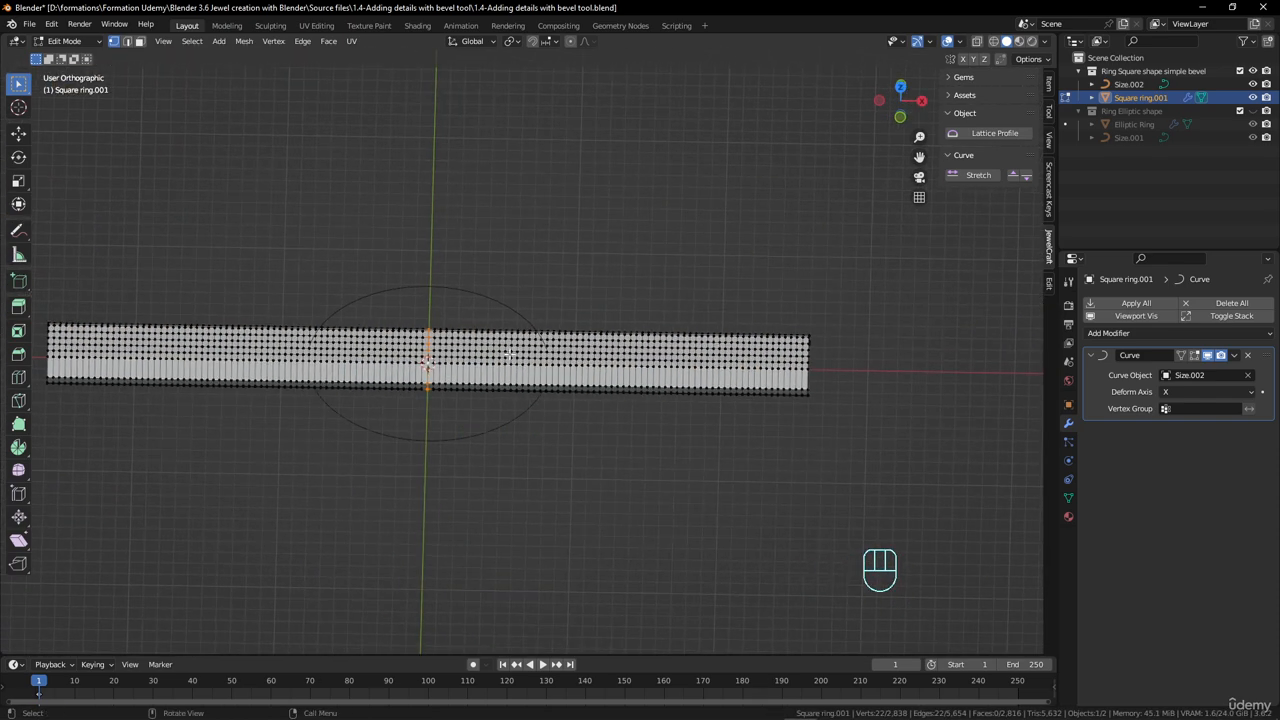
scroll(499, 357, "up", 2)
key("h")
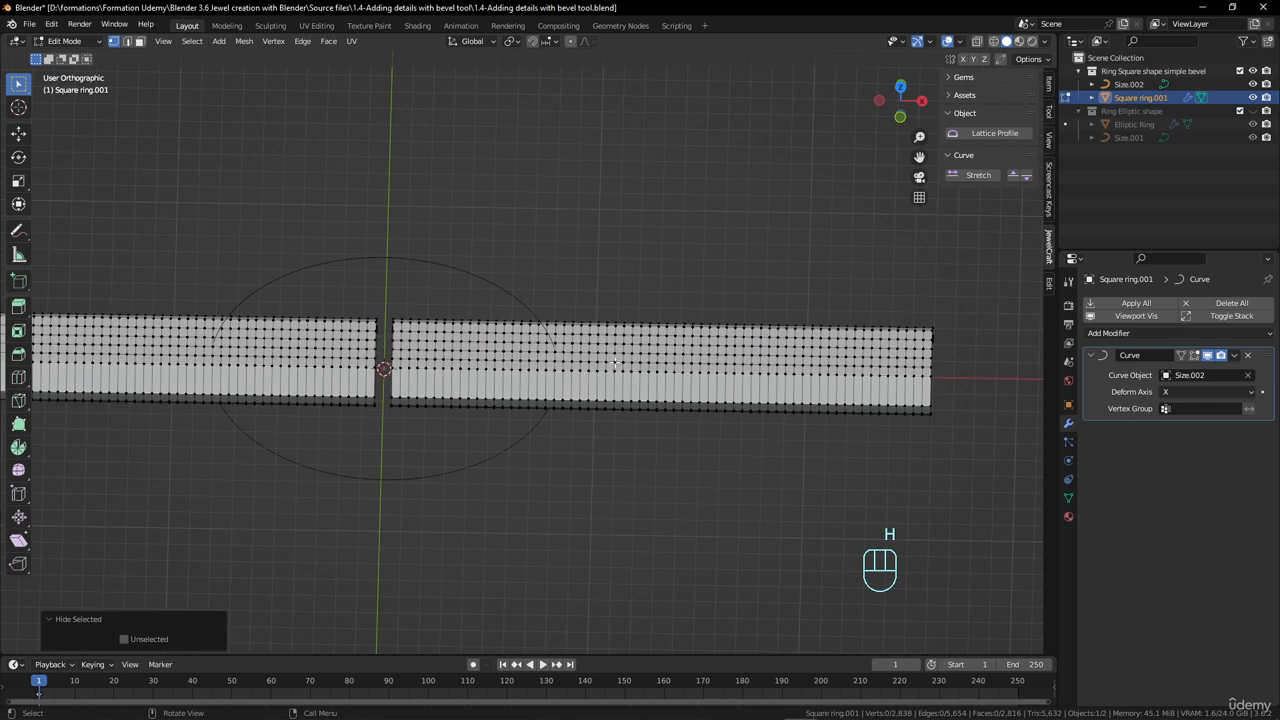
- Select the linked half of the strip on the positive X side, reveal the hidden loop and delete the selected faces
key("l")
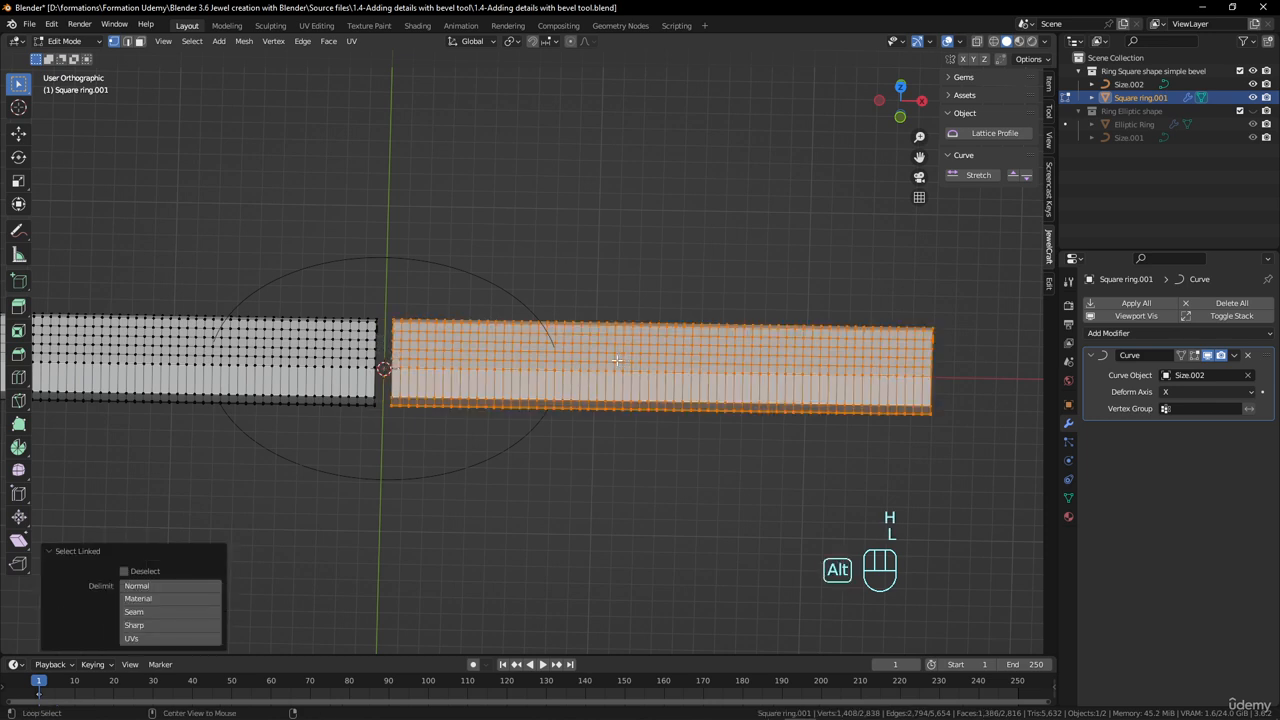
key("alt+h")
key("x")
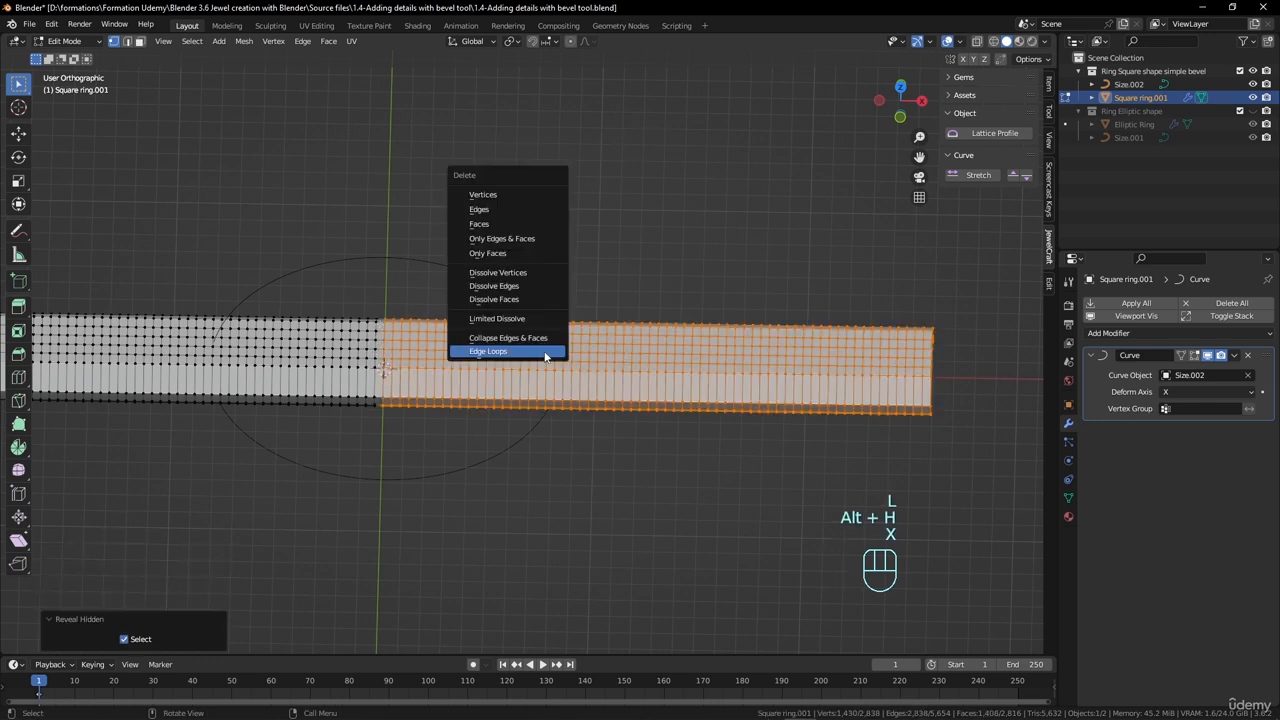
left_click(507, 228)
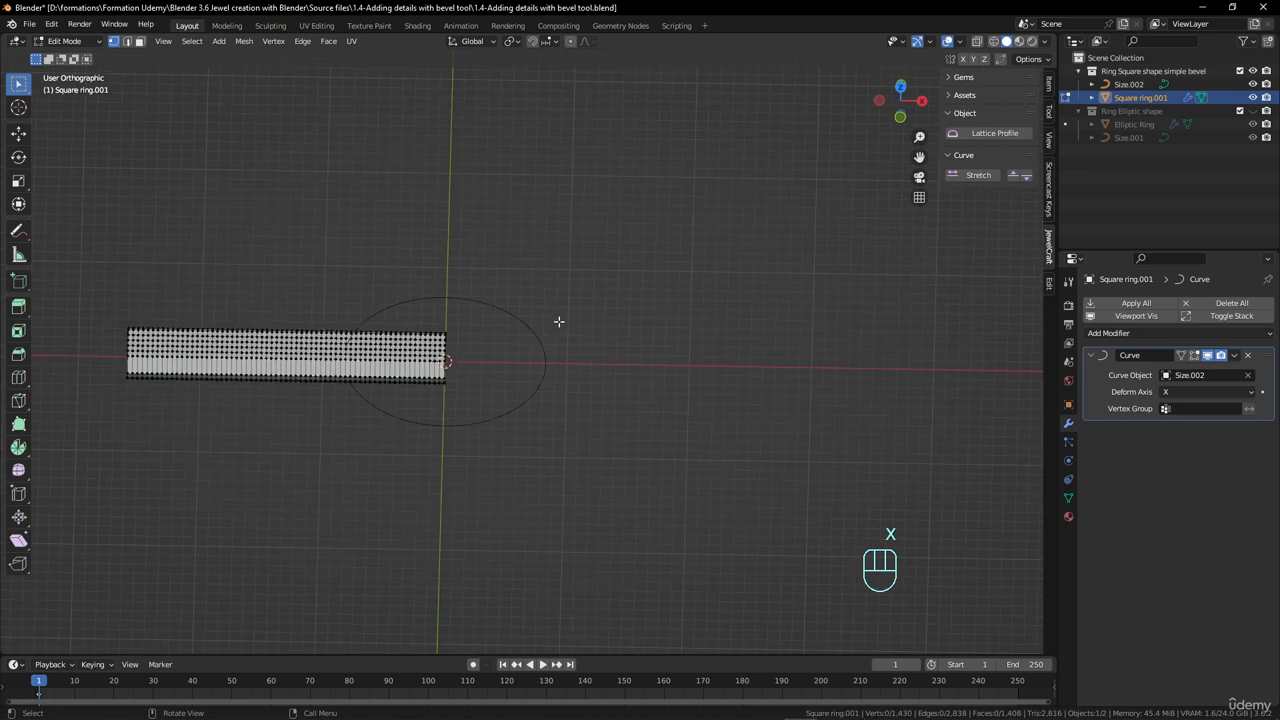
- Return to Object Mode and stretch the remaining half strip along its curve to close the ring
key("Tab")
middle_click_drag(557, 320, 475, 259)
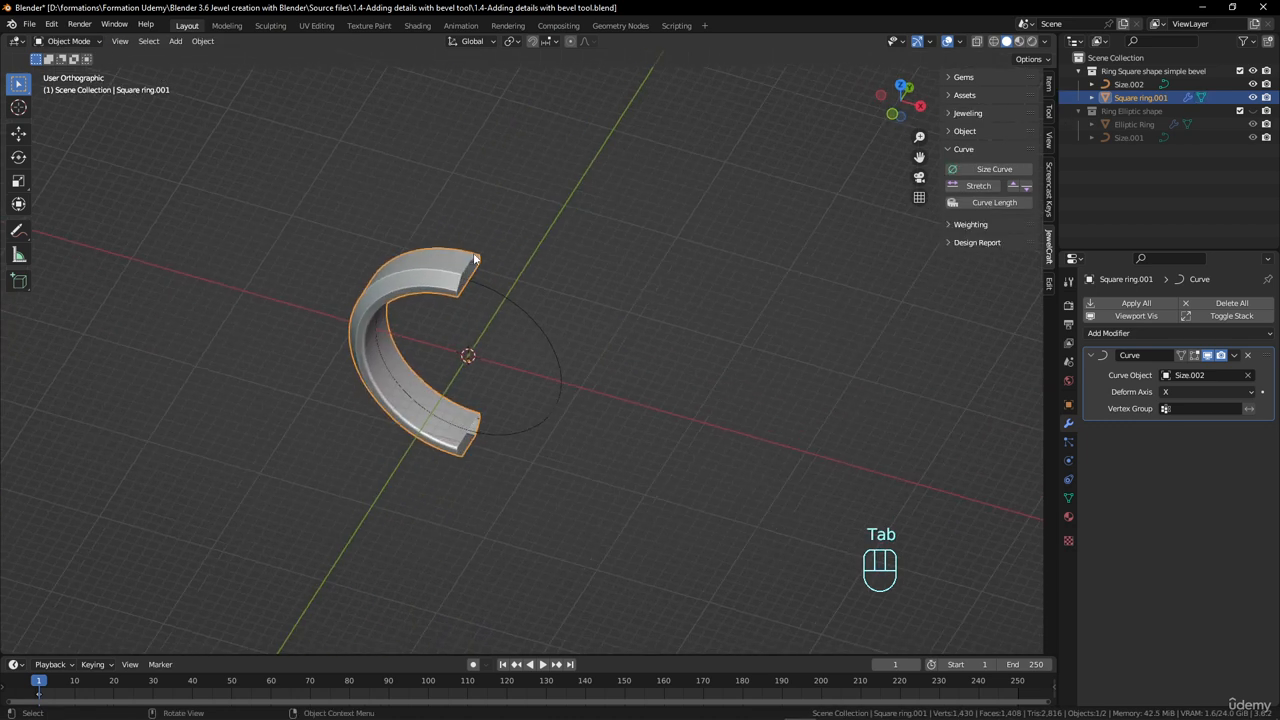
left_click(974, 191)
scroll(560, 318, "up", 4)
middle_click_drag(526, 324, 553, 291)
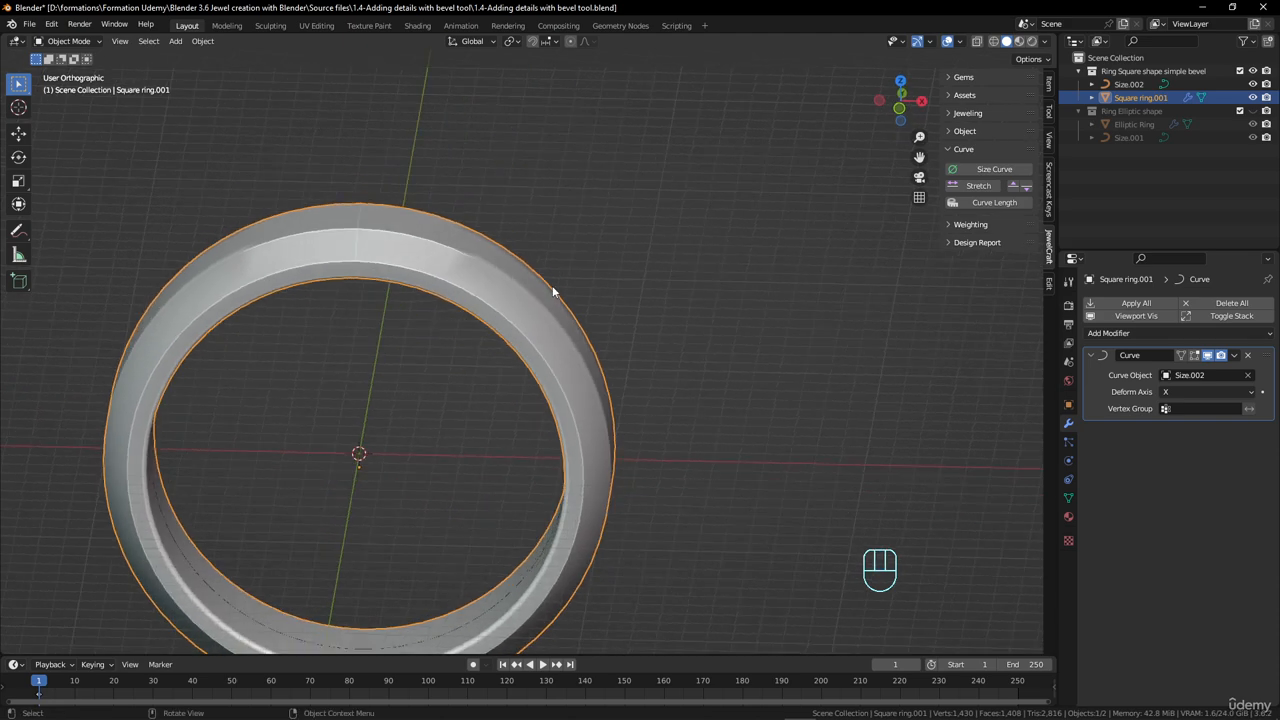
- Inspect the stretched ring from several angles in Object Mode and Edit Mode
scroll(553, 291, "down", 1)
key("Tab")
key("Tab")
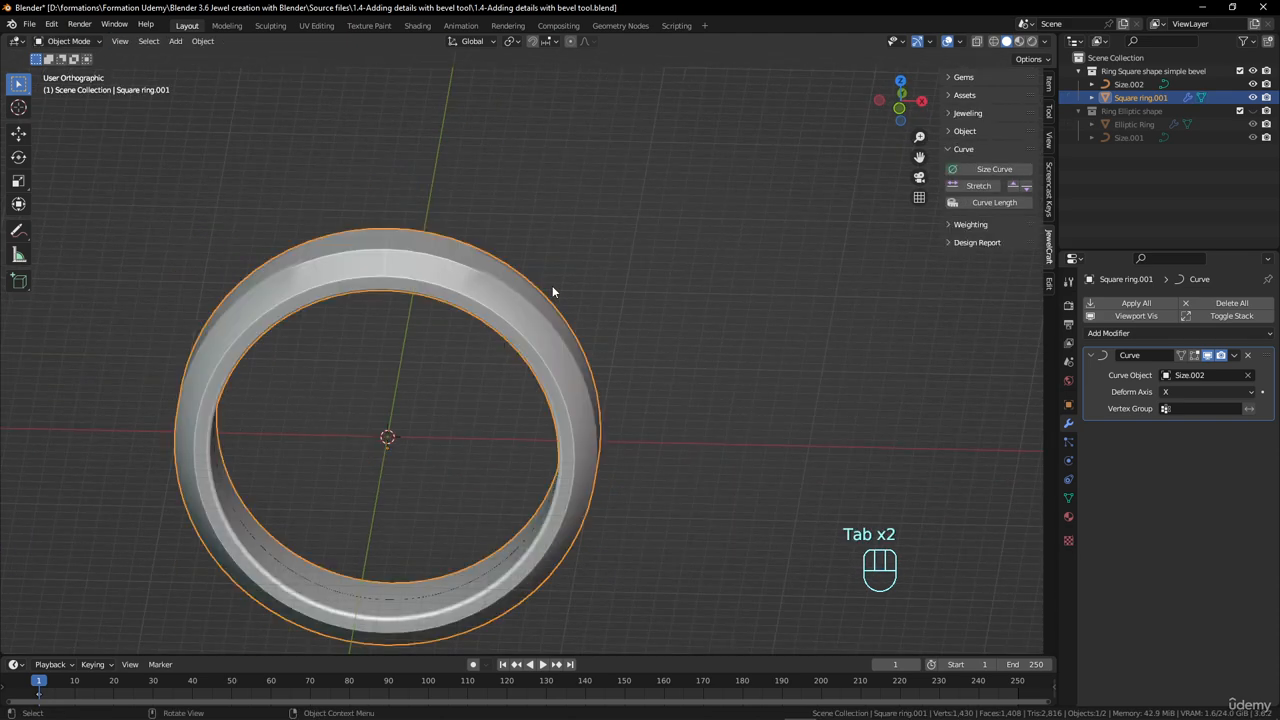
middle_click_drag(483, 295, 690, 358, "shift")
scroll(632, 299, "up", 1)
key("Tab")
key("Tab")
key("Tab")
- Select the four lengthwise edge loops on the strip's outer band and delete them as edge loops
scroll(581, 352, "up", 2)
middle_click_drag(690, 358, 617, 380)
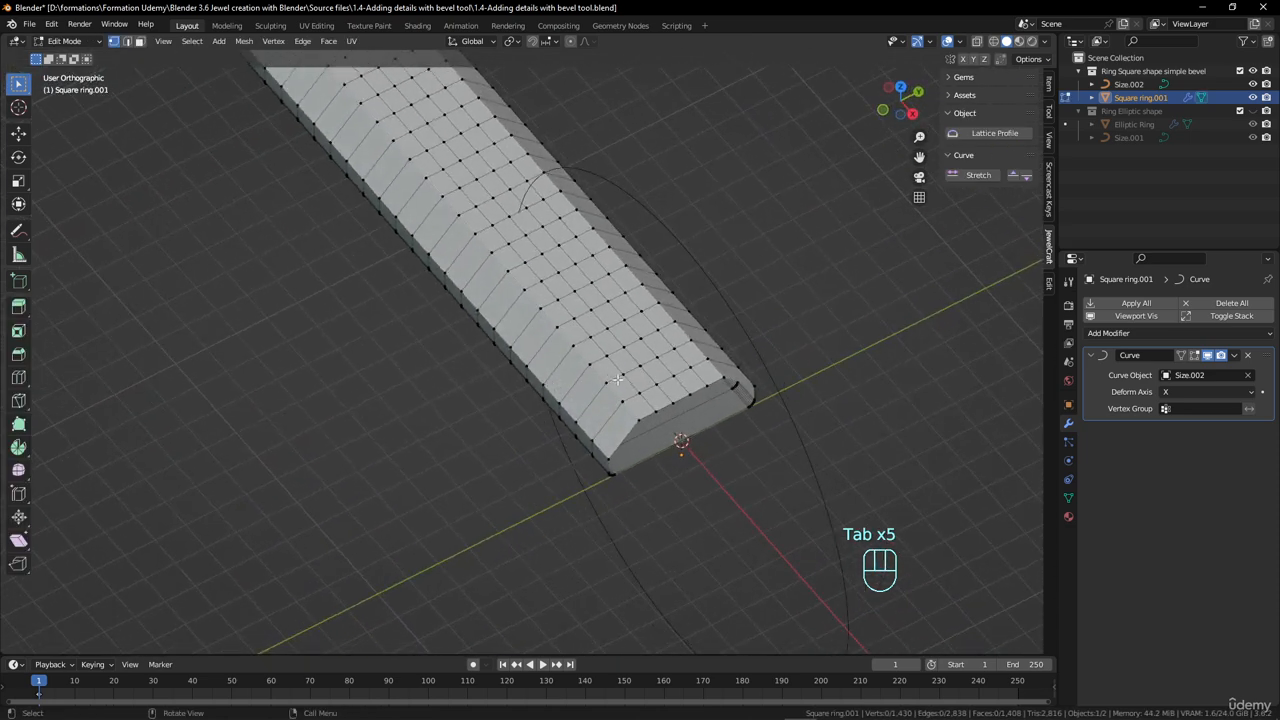
left_click(650, 378, "alt+shift")
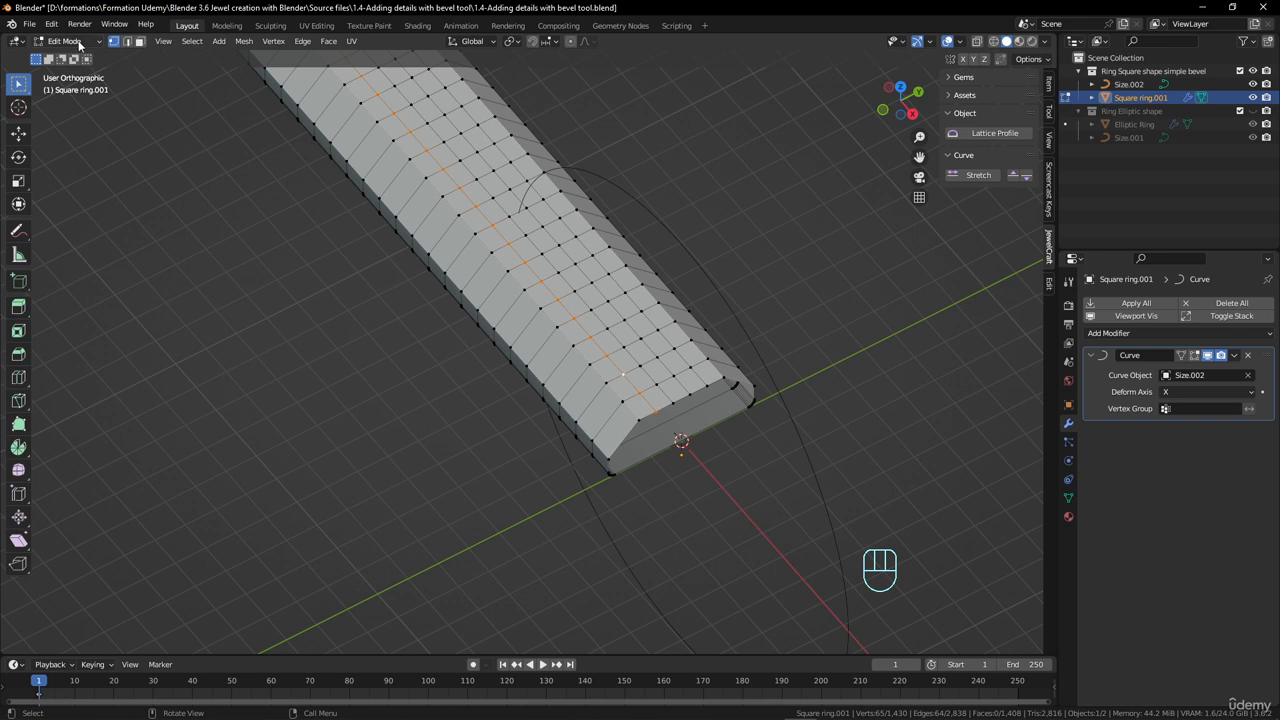
left_click(127, 41)
left_click(612, 337, "alt+shift")
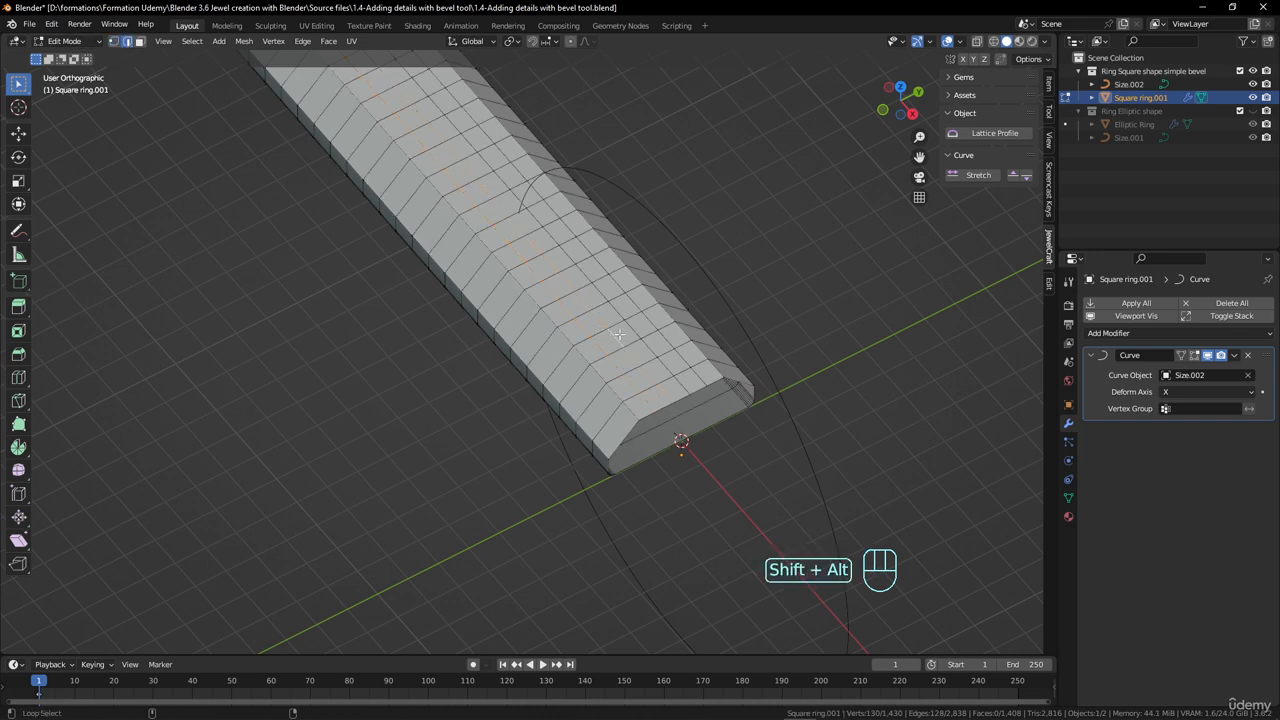
left_click(634, 334, "alt+shift")
left_click(645, 322, "alt+shift")
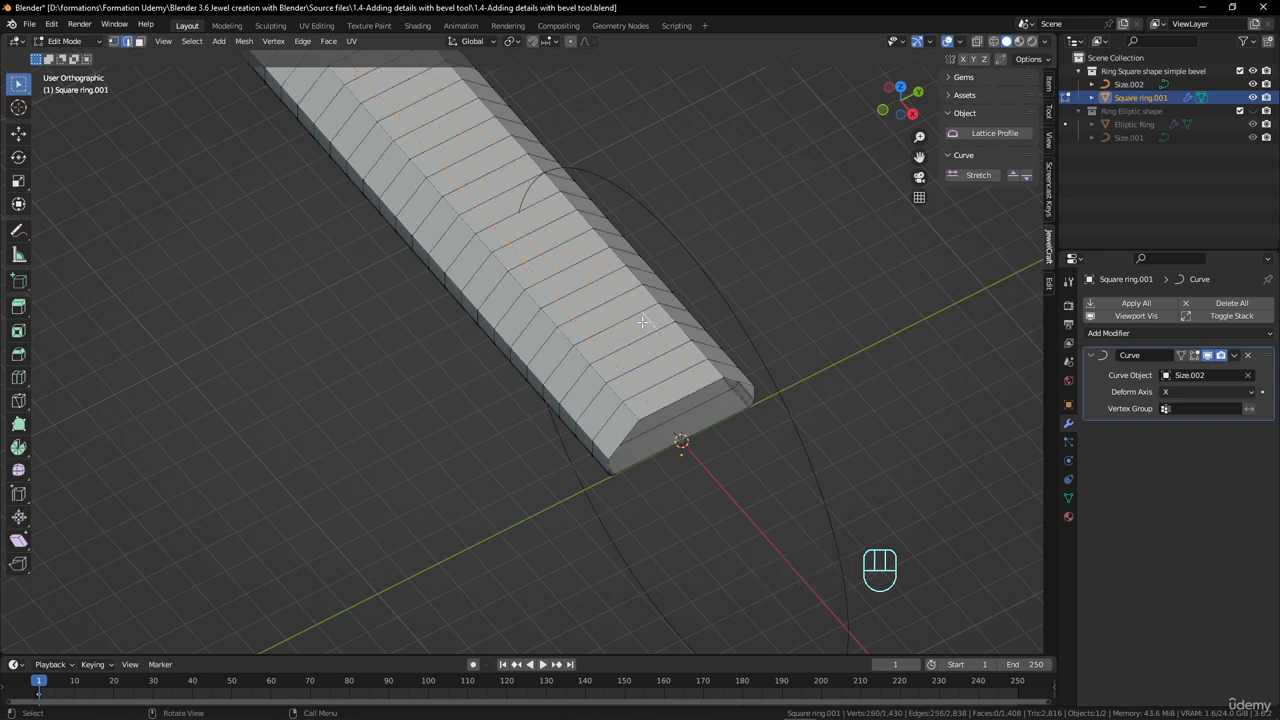
key("Delete")
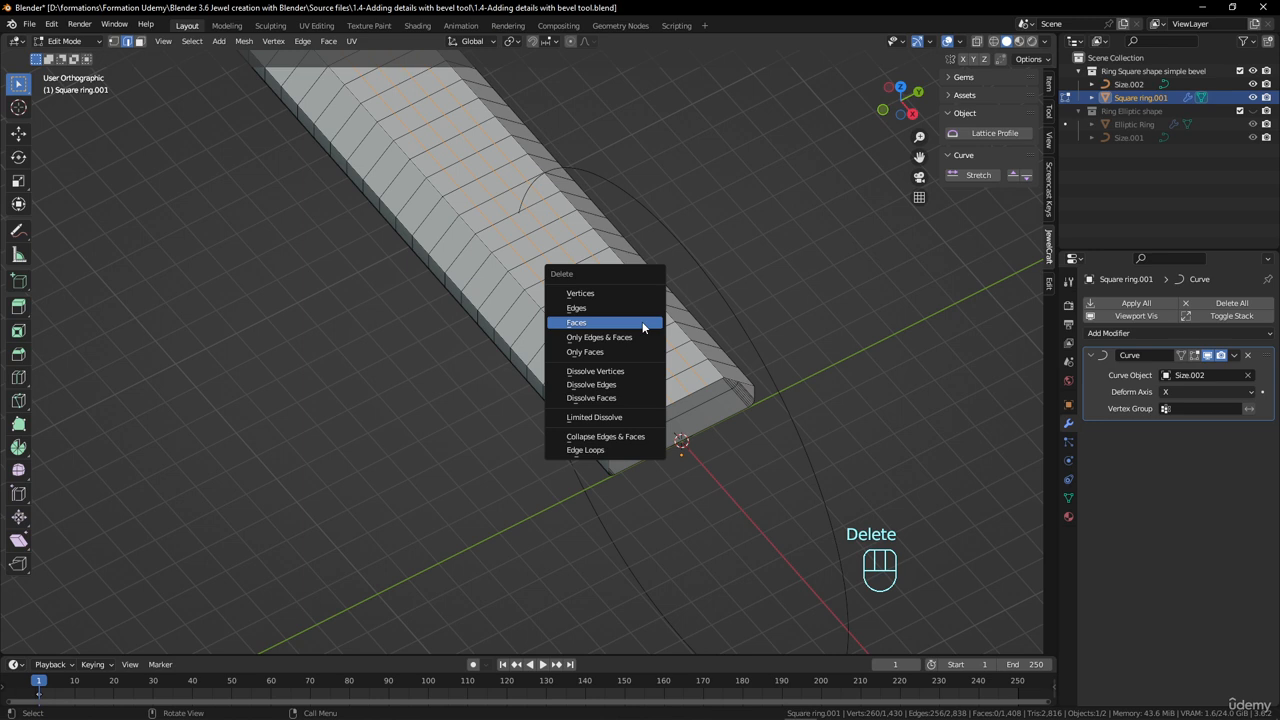
left_click(603, 450)
- Add two centred lengthwise edge loops to the outer band and check the mesh in Object Mode
middle_click_drag(603, 450, 618, 358)
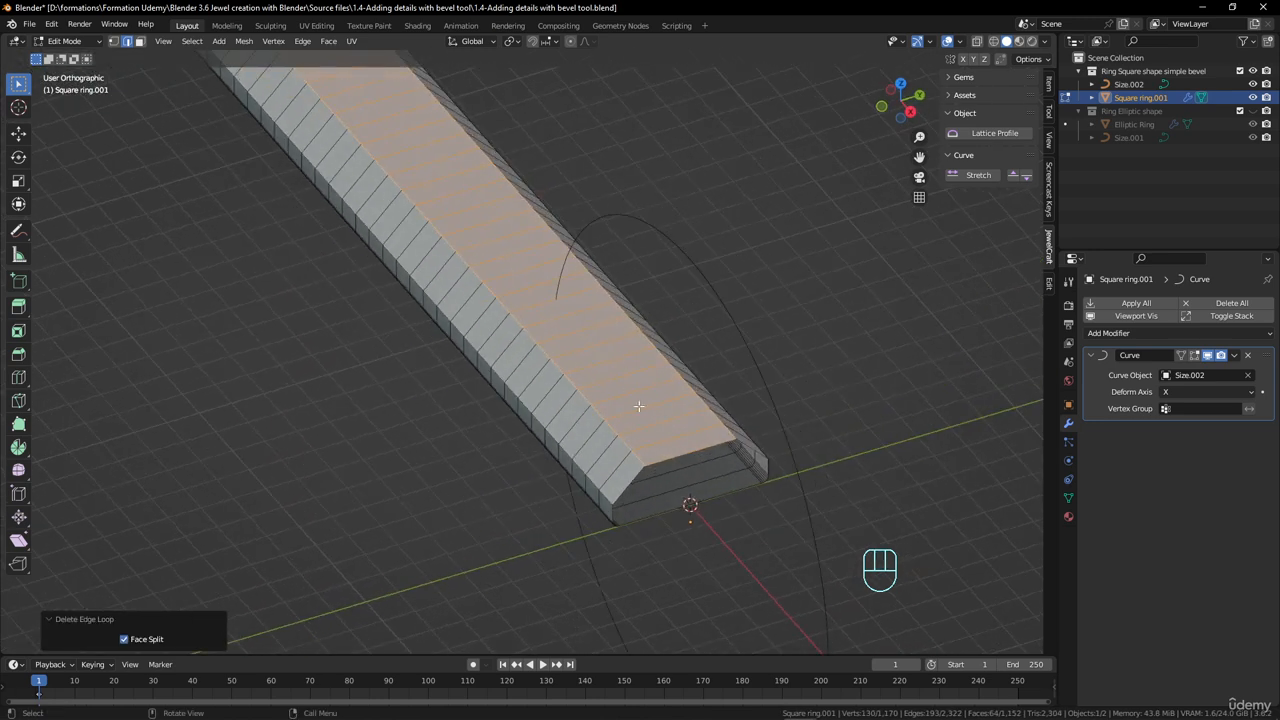
key("ctrl+r")
scroll(651, 403, "up", 1)
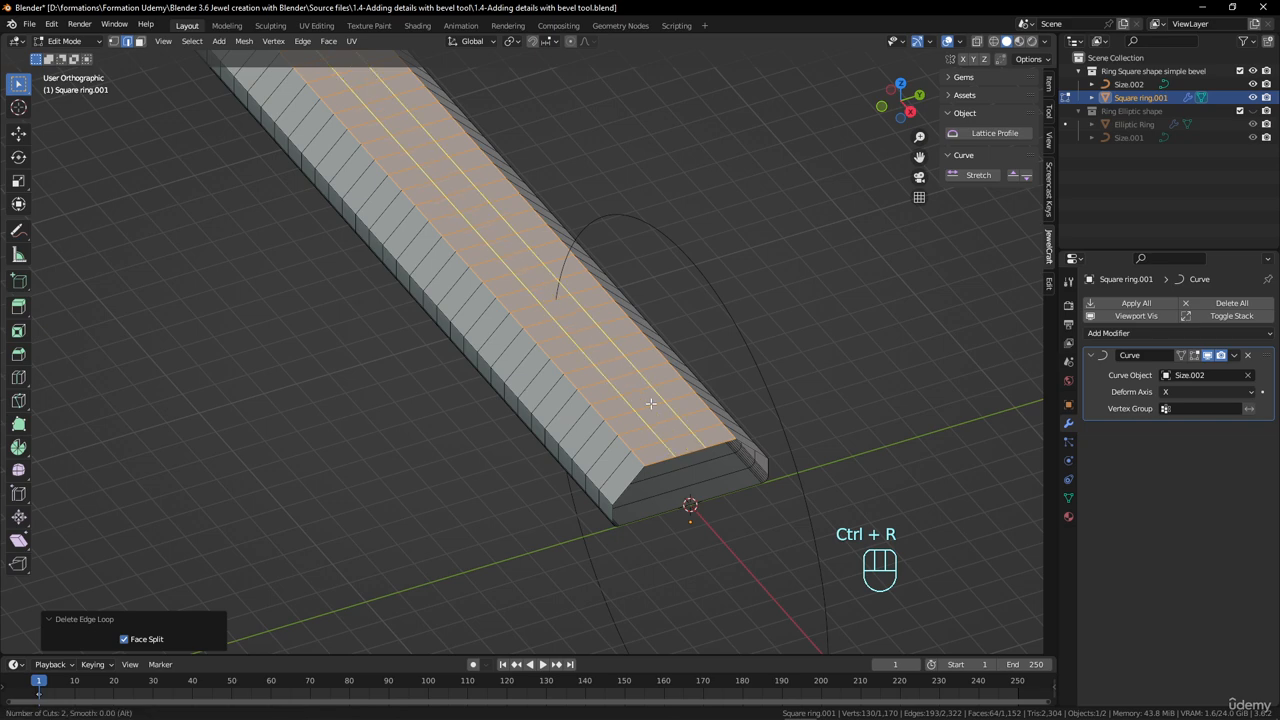
left_click(651, 403)
right_click(645, 418)
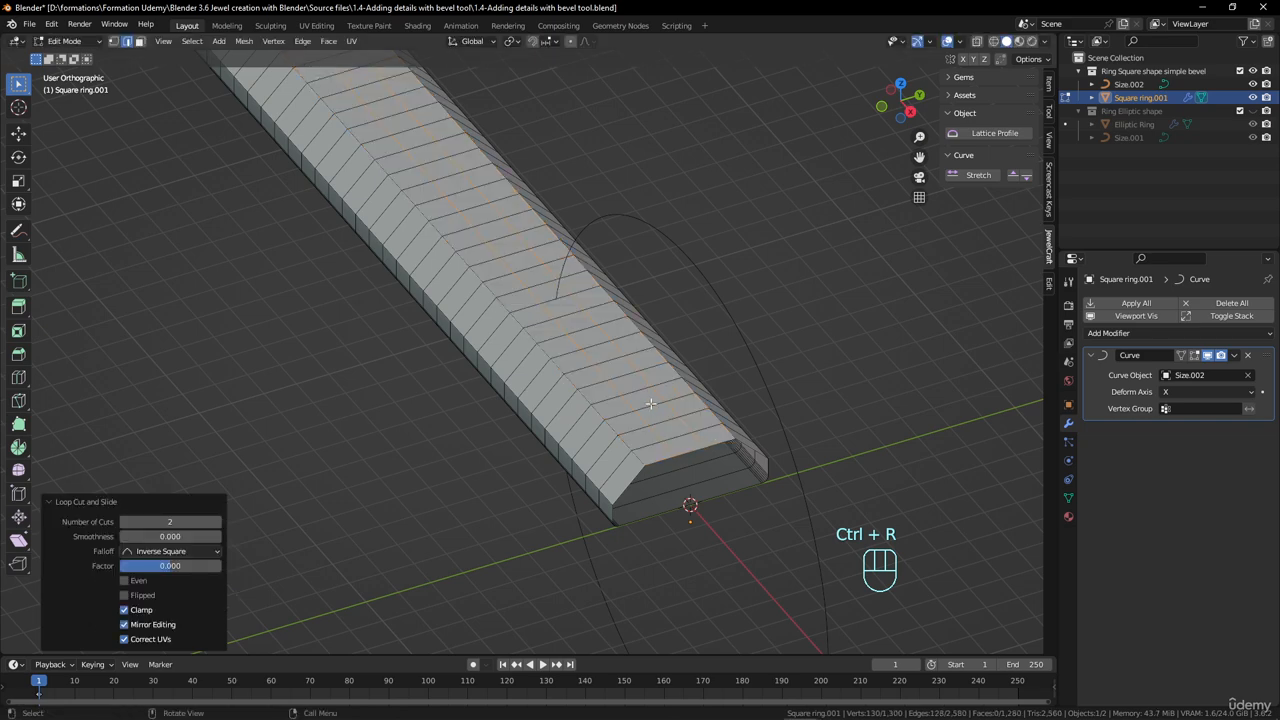
key("Tab")
key("Tab")
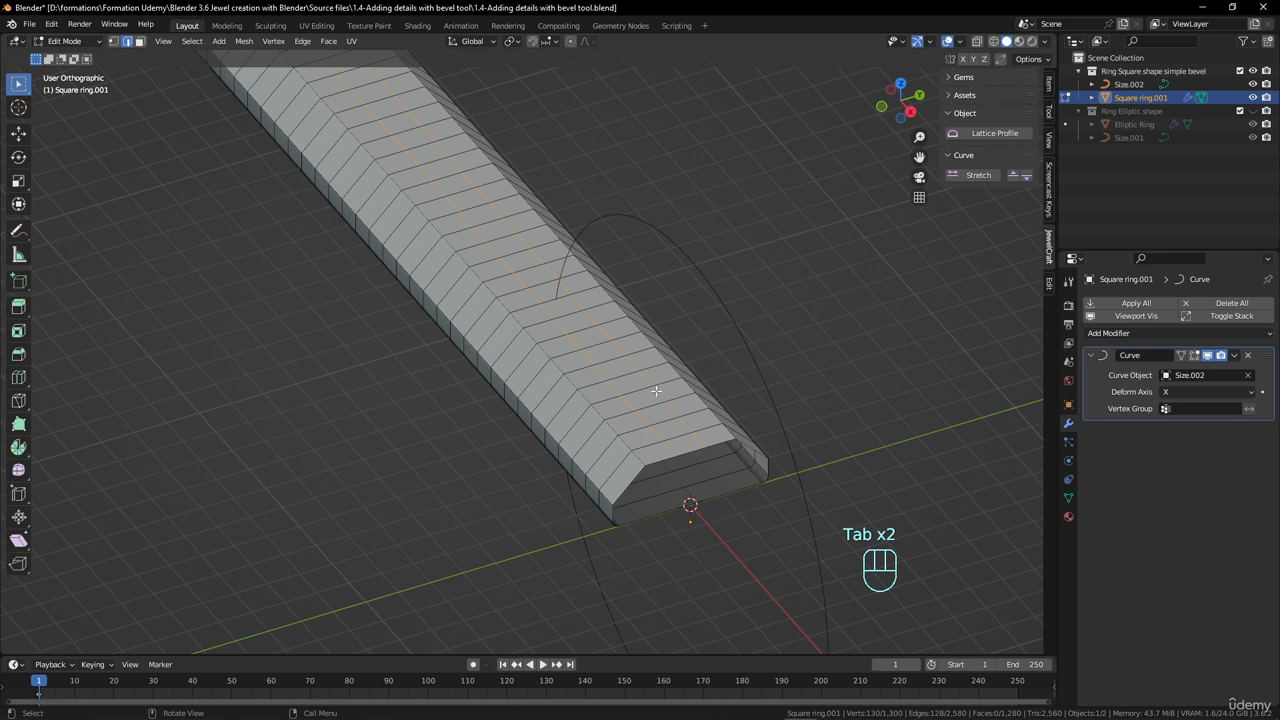
- Grow the middle loop selection to the outer band's full width and poke its faces with a 0.2 mm offset
left_click(113, 41)
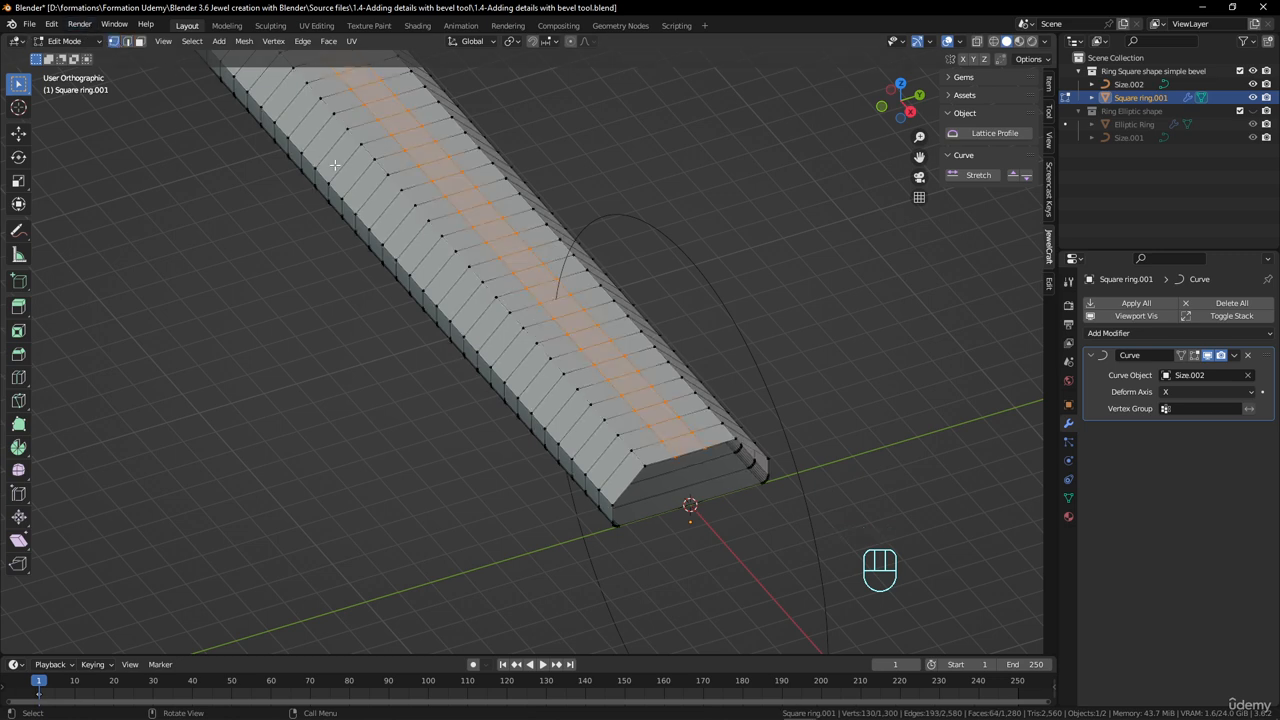
key("ctrl+KP_Add")
right_click(430, 185)
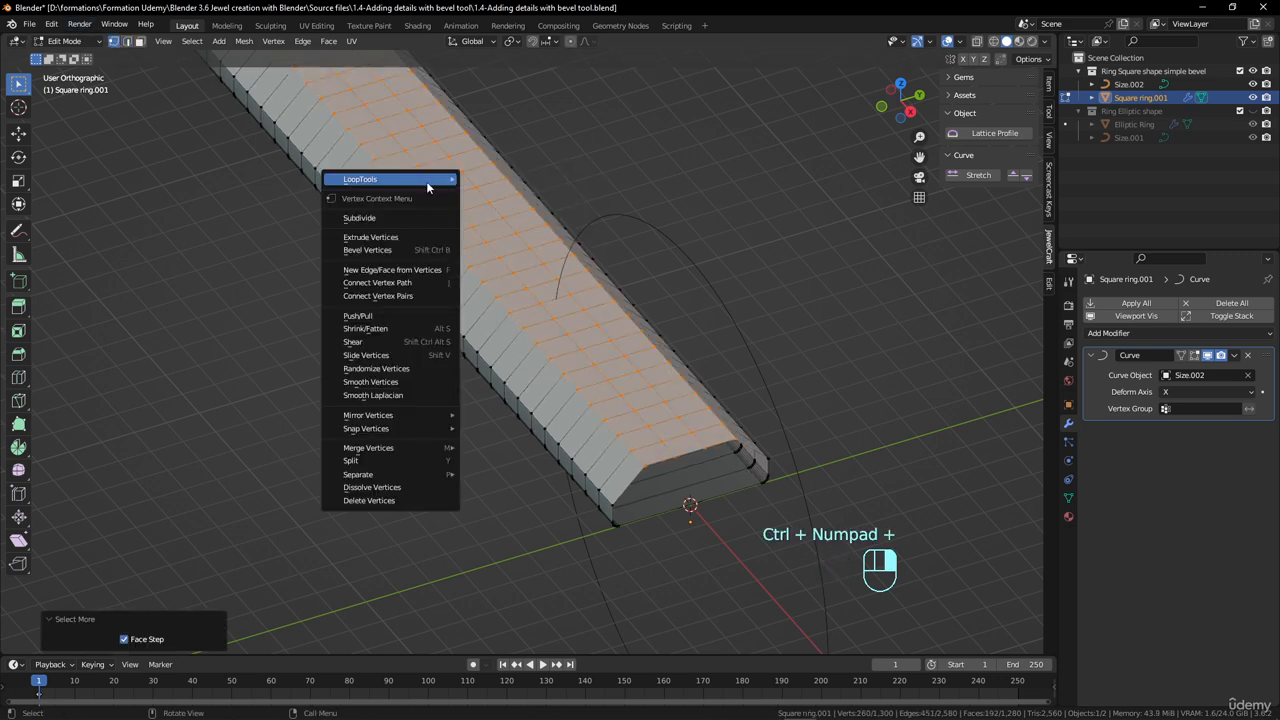
left_click(330, 42)
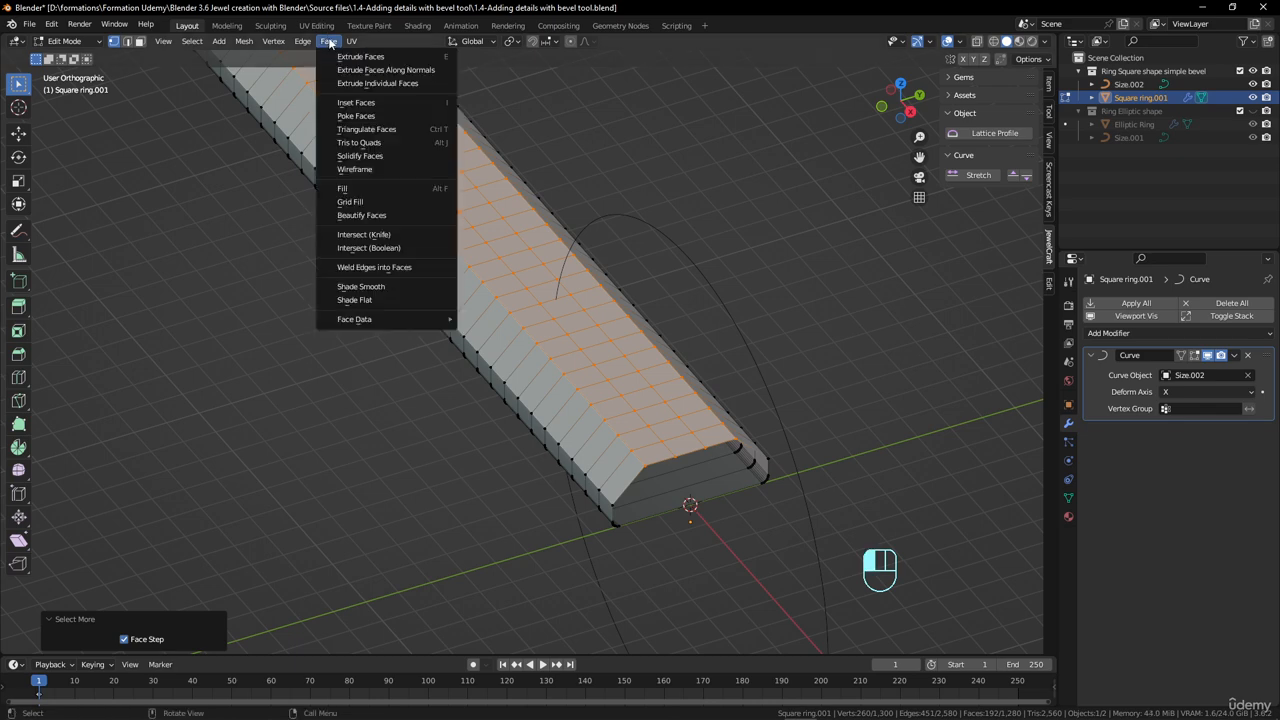
left_click(357, 117)
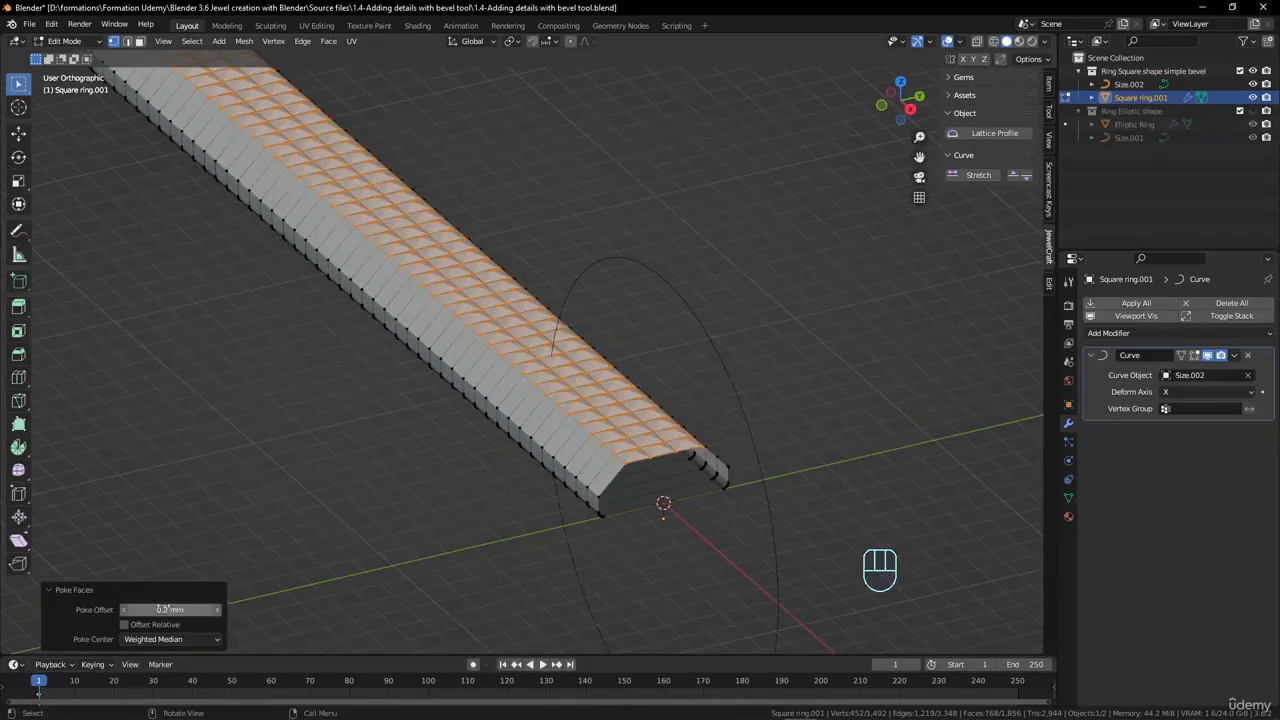
- Examine the larger pyramids on the outer band from several angles in Object Mode and Edit Mode
key("Tab")
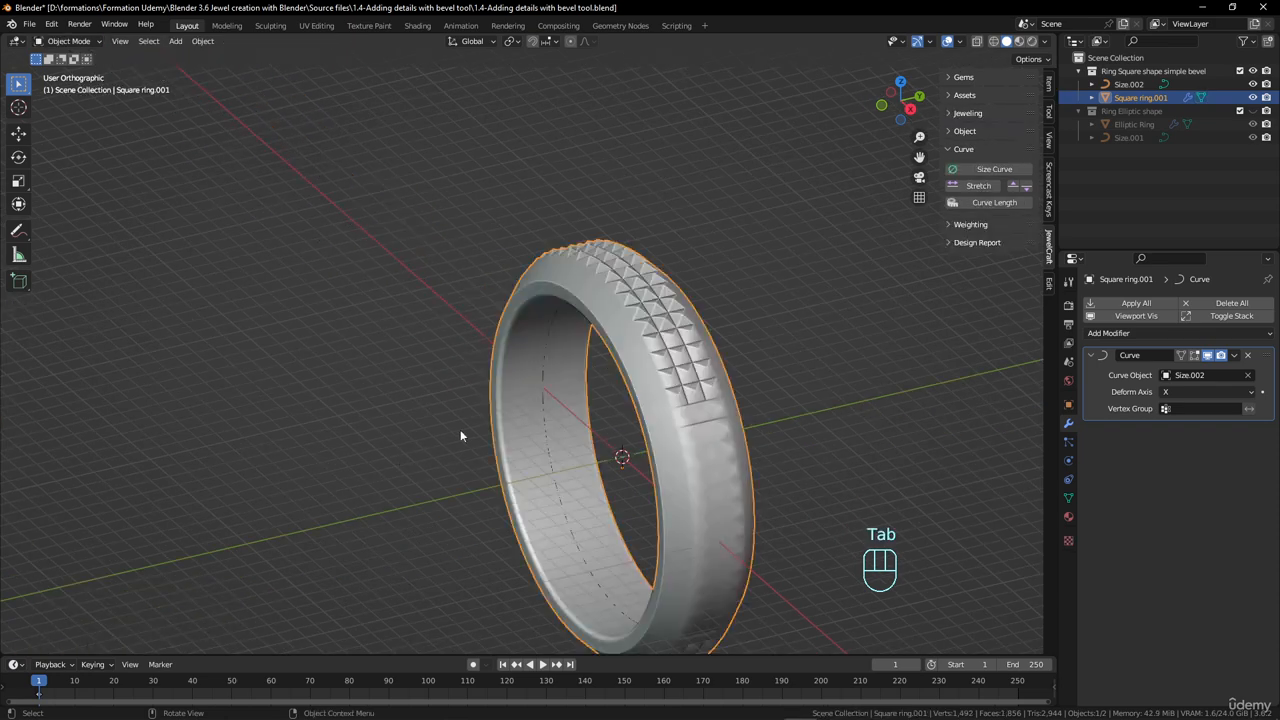
middle_click_drag(460, 436, 531, 403)
key("Tab")
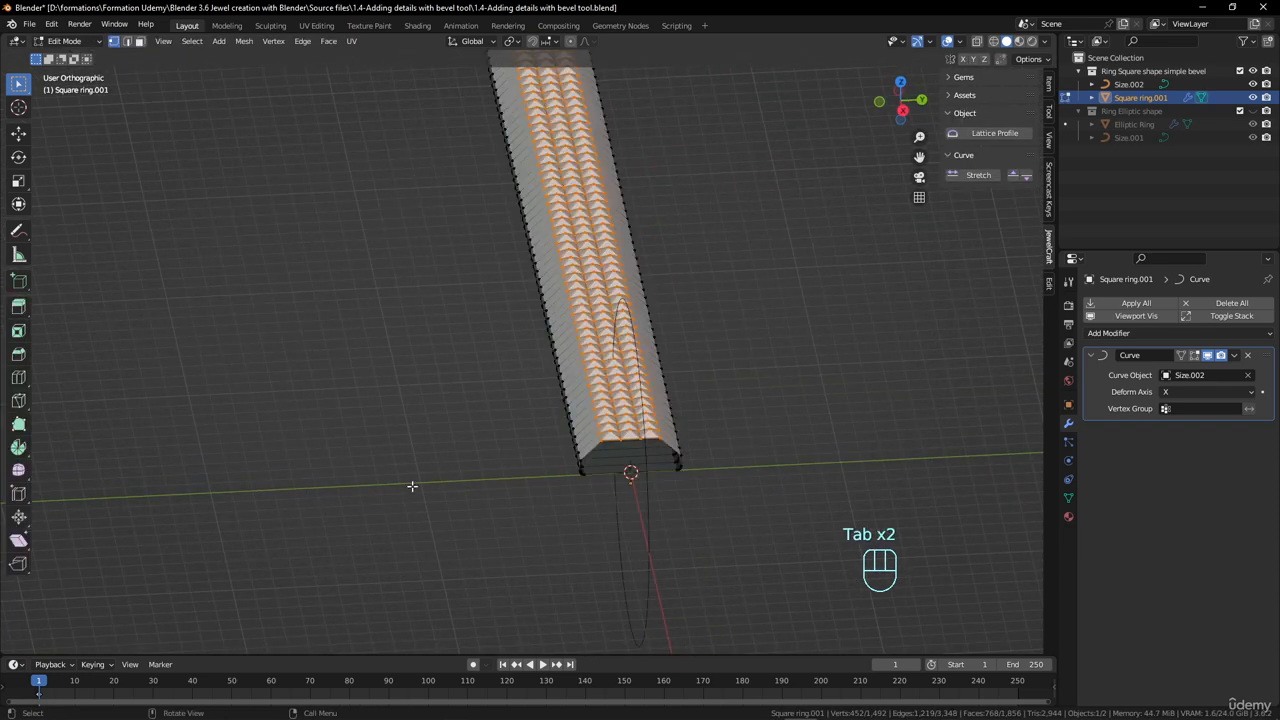
middle_click_drag(605, 360, 750, 396)
scroll(623, 402, "up", 2)
key("Tab")
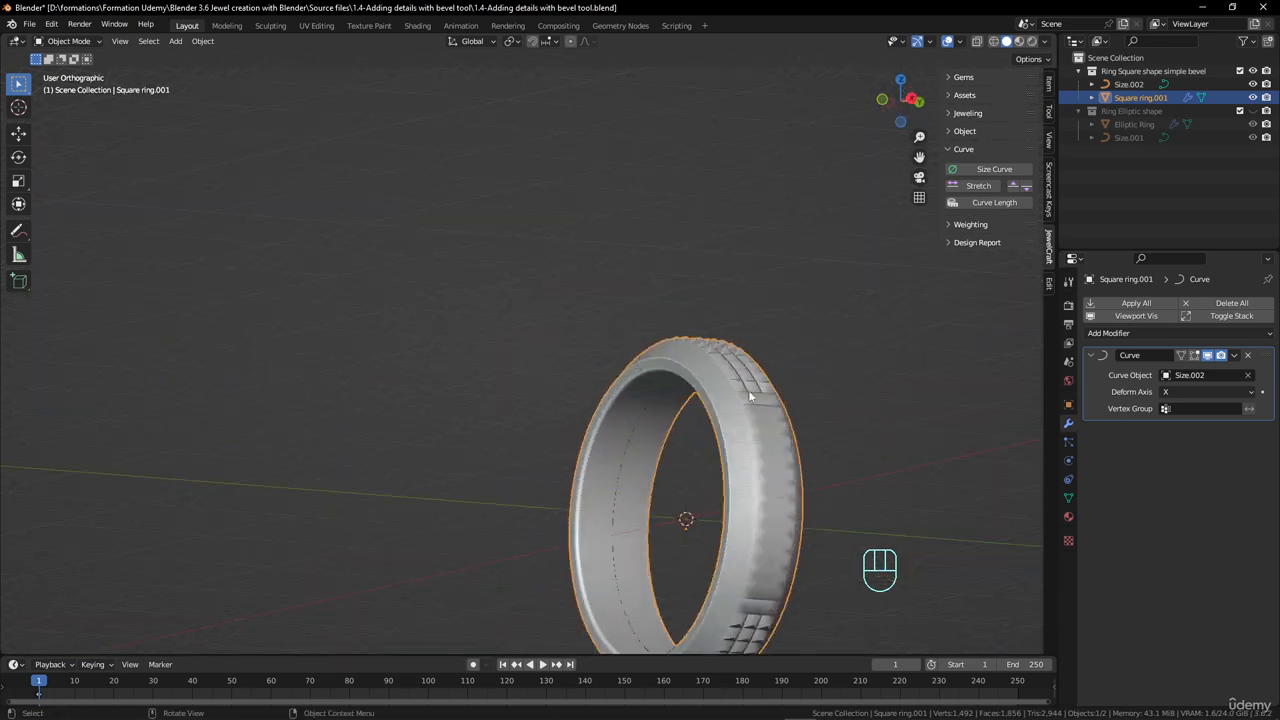
scroll(788, 490, "down", 3)
scroll(790, 474, "up", 3)
middle_click_drag(792, 465, 819, 390, "shift")
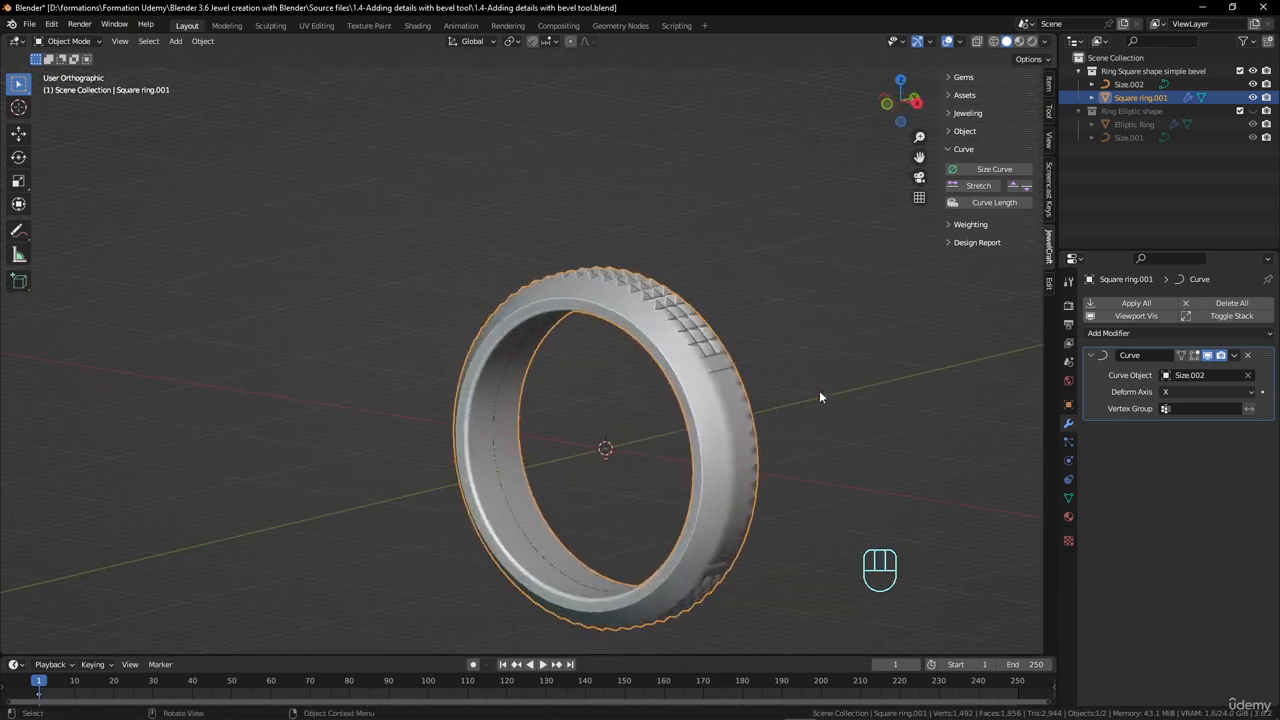
- Lower the ring mesh's Auto Smooth angle to 15.1° to sharpen the shading of the pyramids
left_click(1069, 497)
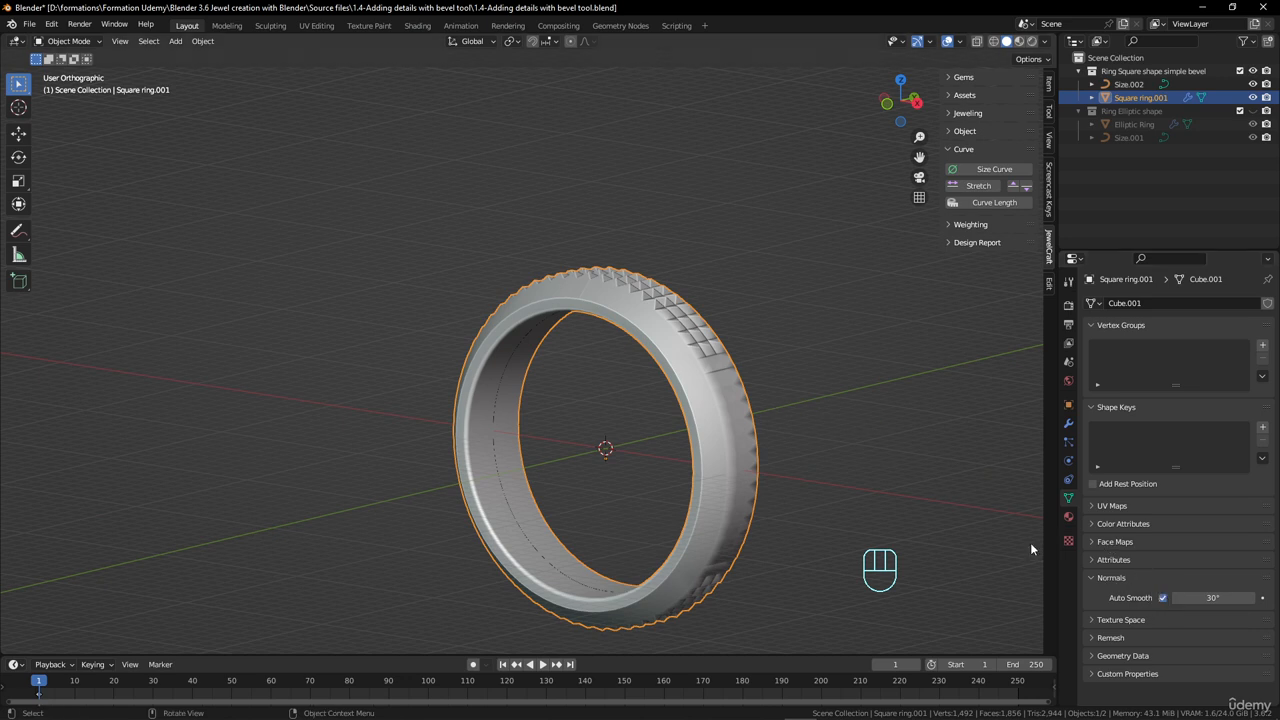
scroll(815, 502, "up", 2)
middle_click_drag(810, 493, 717, 250, "shift")
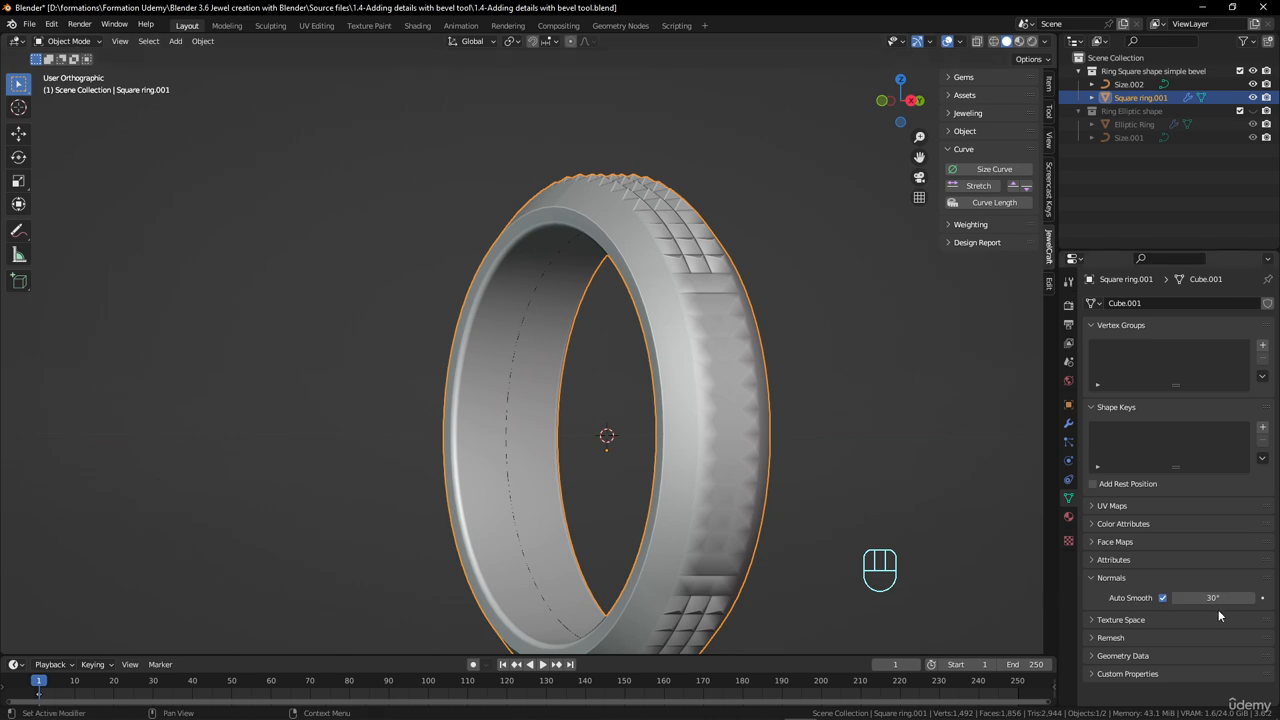
left_click_drag(1211, 597, 1148, 597)
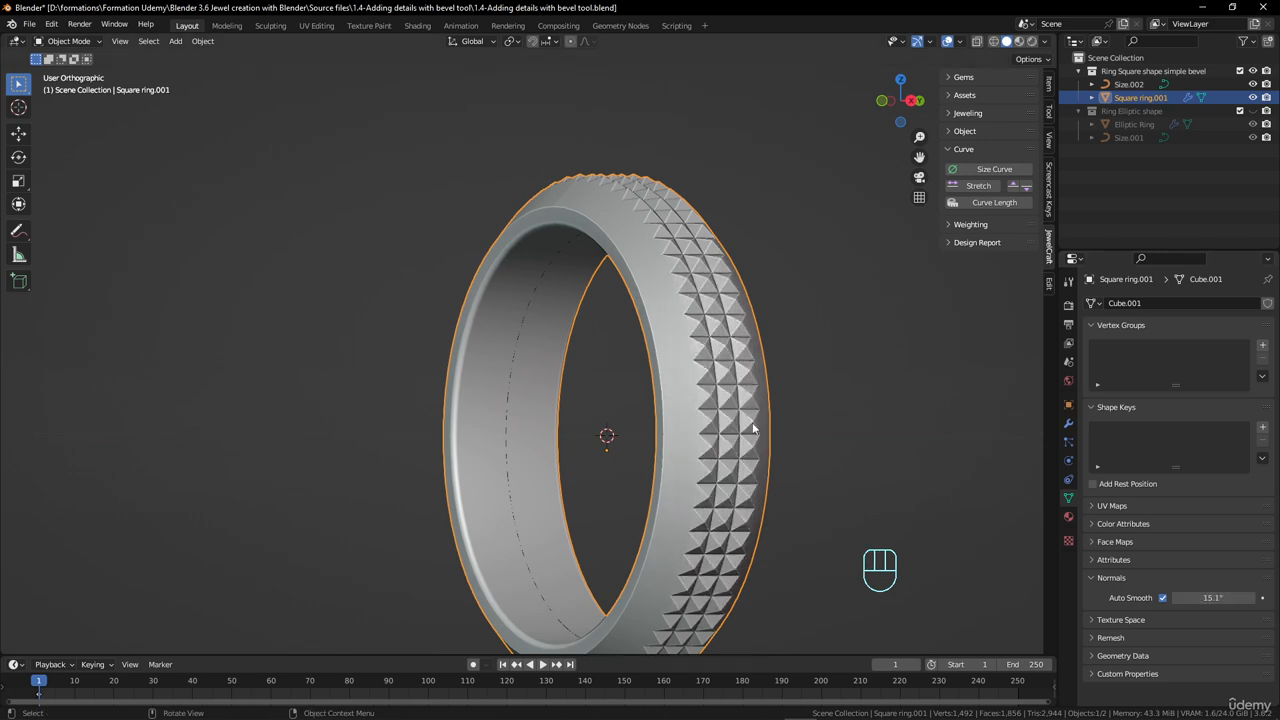
- Hide the Ring Square shape simple bevel collection and show the Ring Elliptic shape collection
scroll(640, 256, "down", 2)
middle_click_drag(638, 252, 720, 300)
middle_click_drag(784, 358, 628, 274)
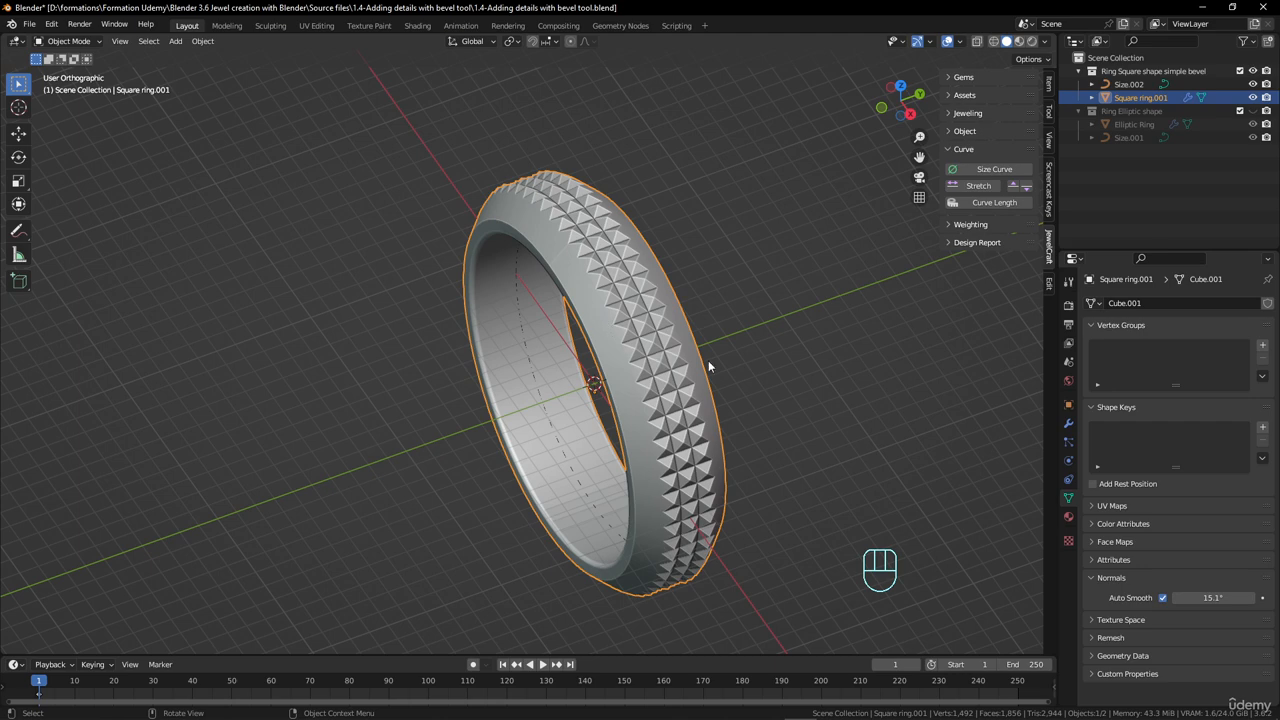
left_click(1253, 72)
left_click(1253, 111)
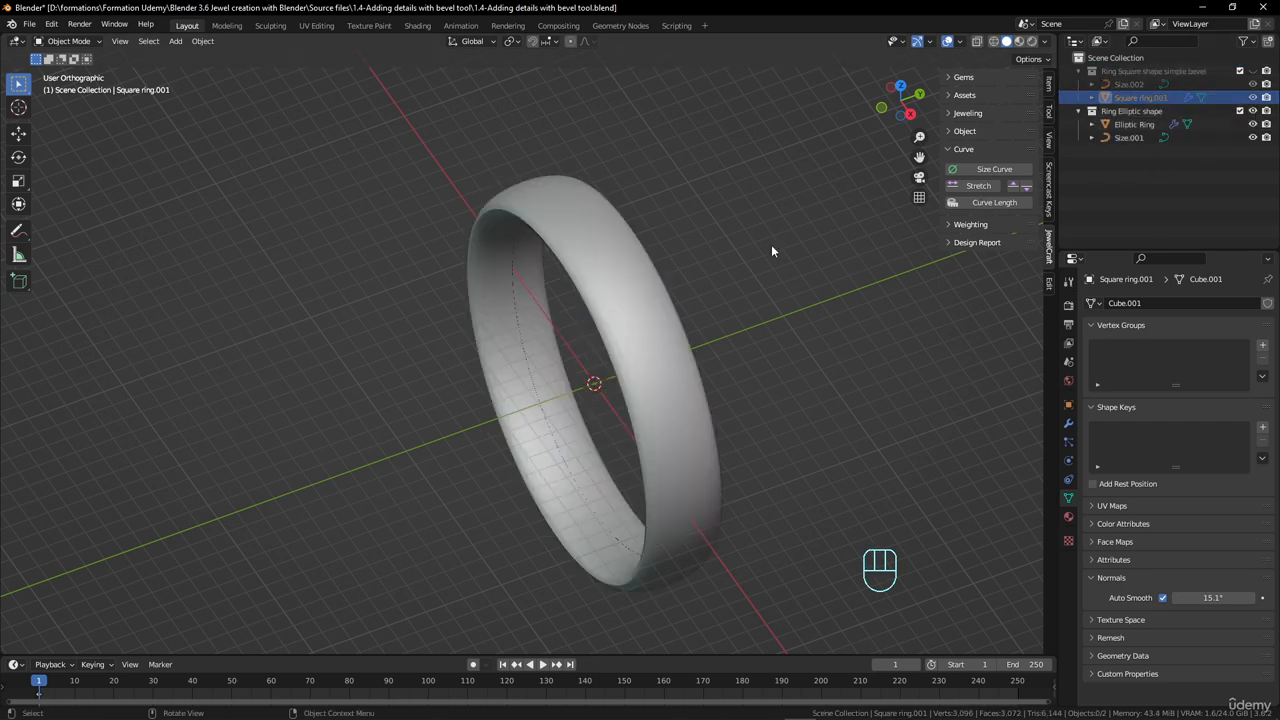
- Open the Elliptic Ring in Edit Mode and enable its Curve modifier's Edit Mode and On Cage display
left_click(603, 276)
key("Tab")
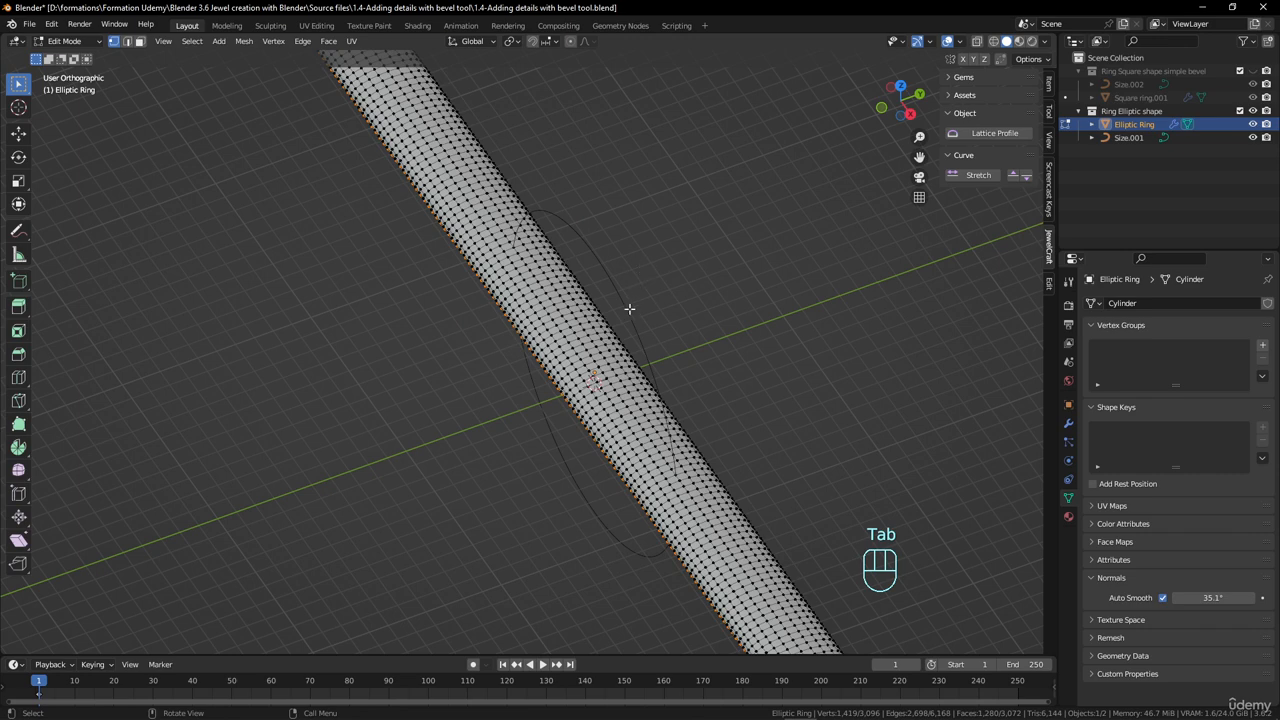
key("Tab")
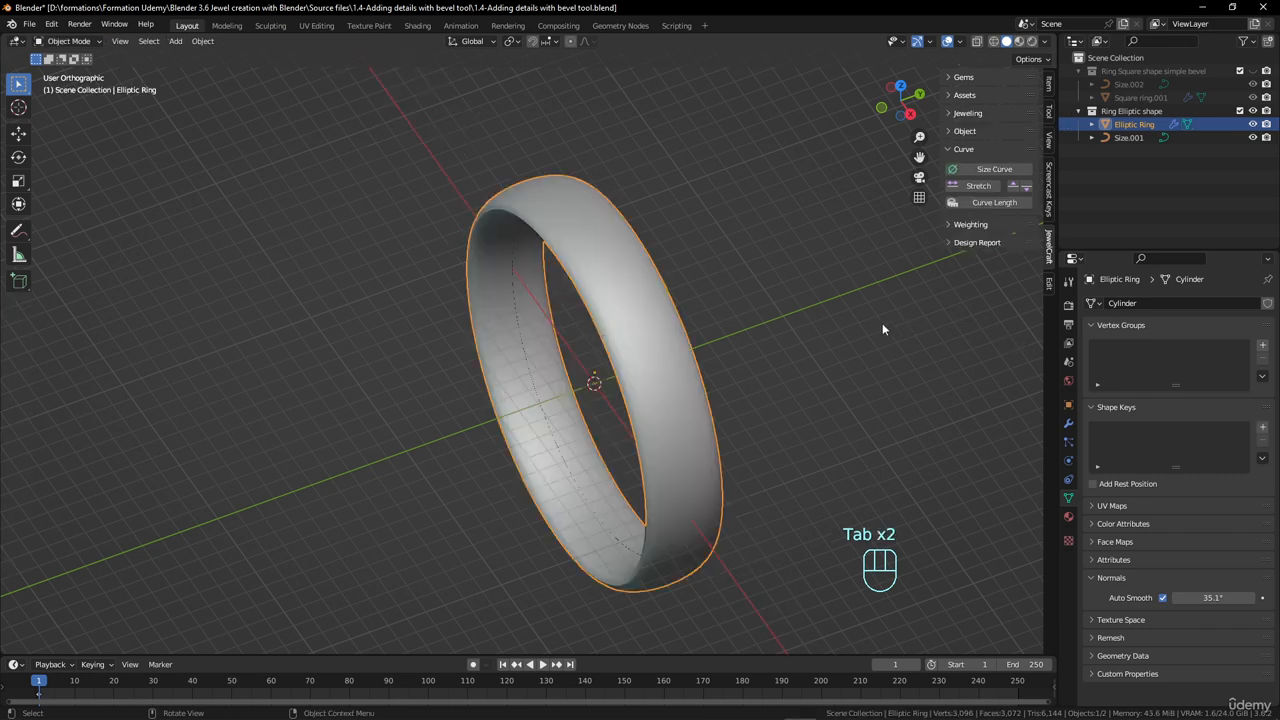
key("Tab")
left_click(1068, 423)
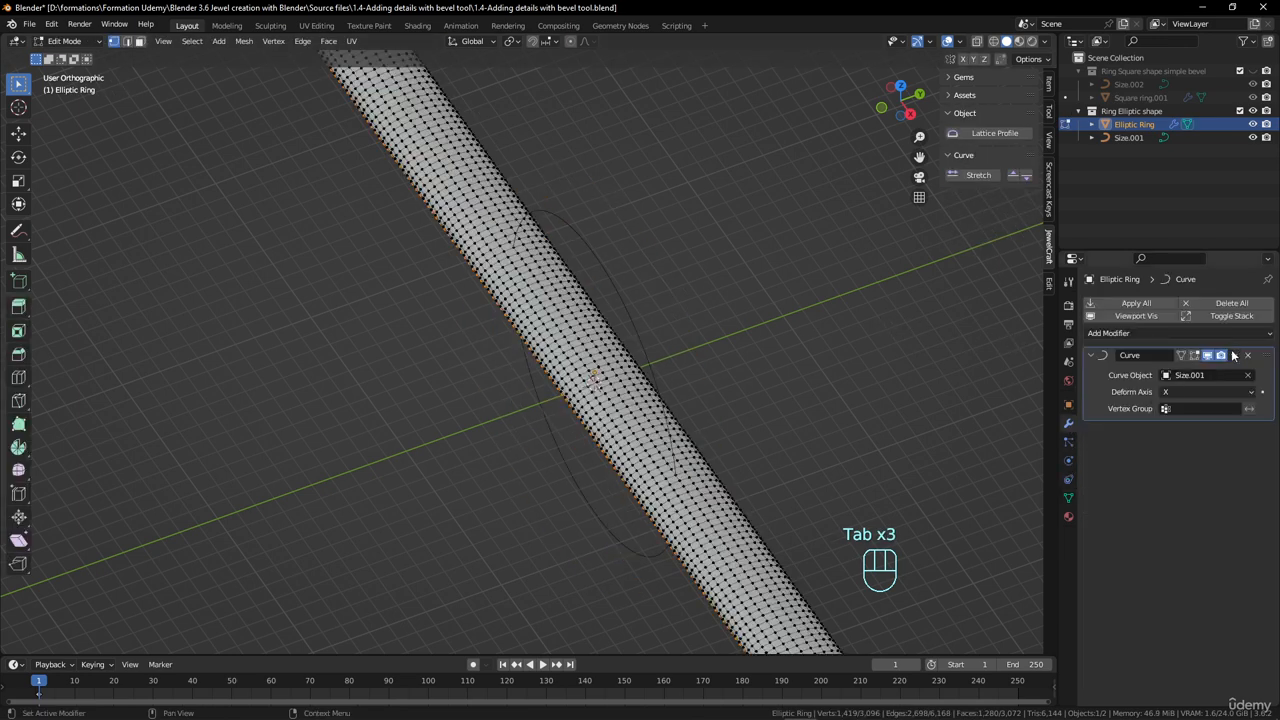
left_click(1194, 355)
left_click(1181, 355)
- Select the lengthwise edge loop in the middle of the ring's outer surface and grow the selection three times
scroll(697, 375, "up", 5)
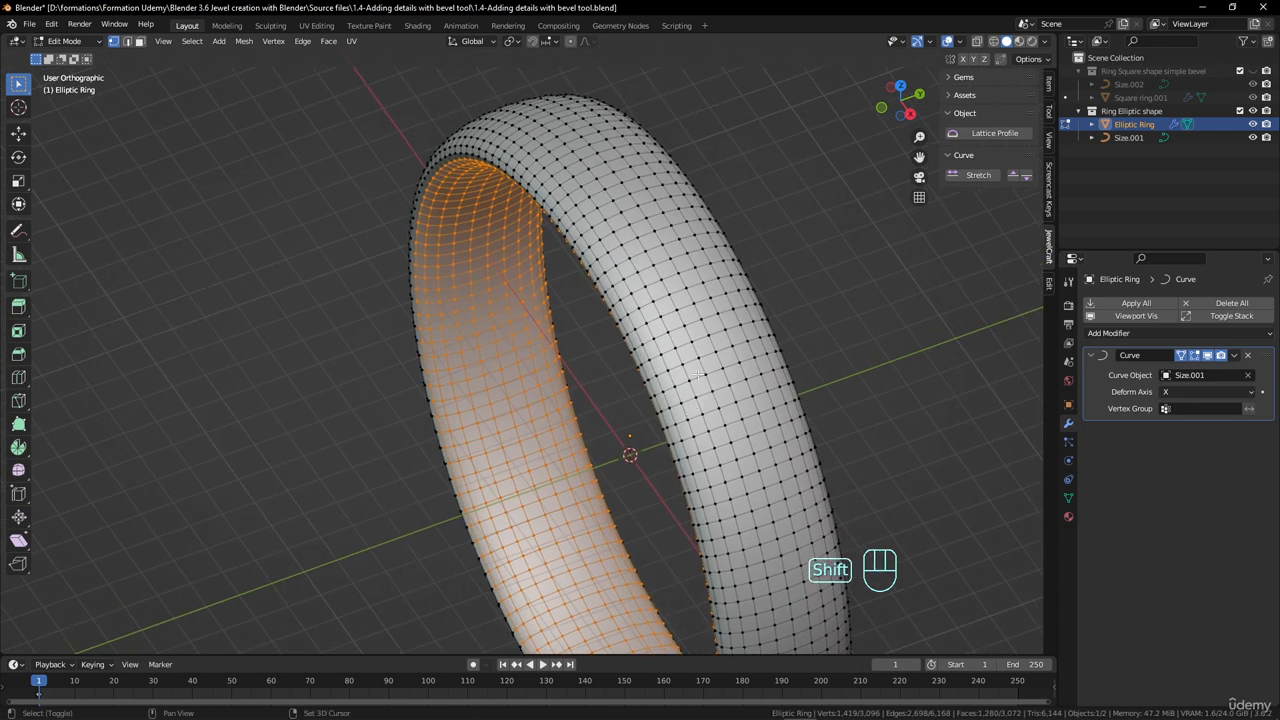
middle_click_drag(697, 375, 679, 333)
left_click(677, 333, "alt")
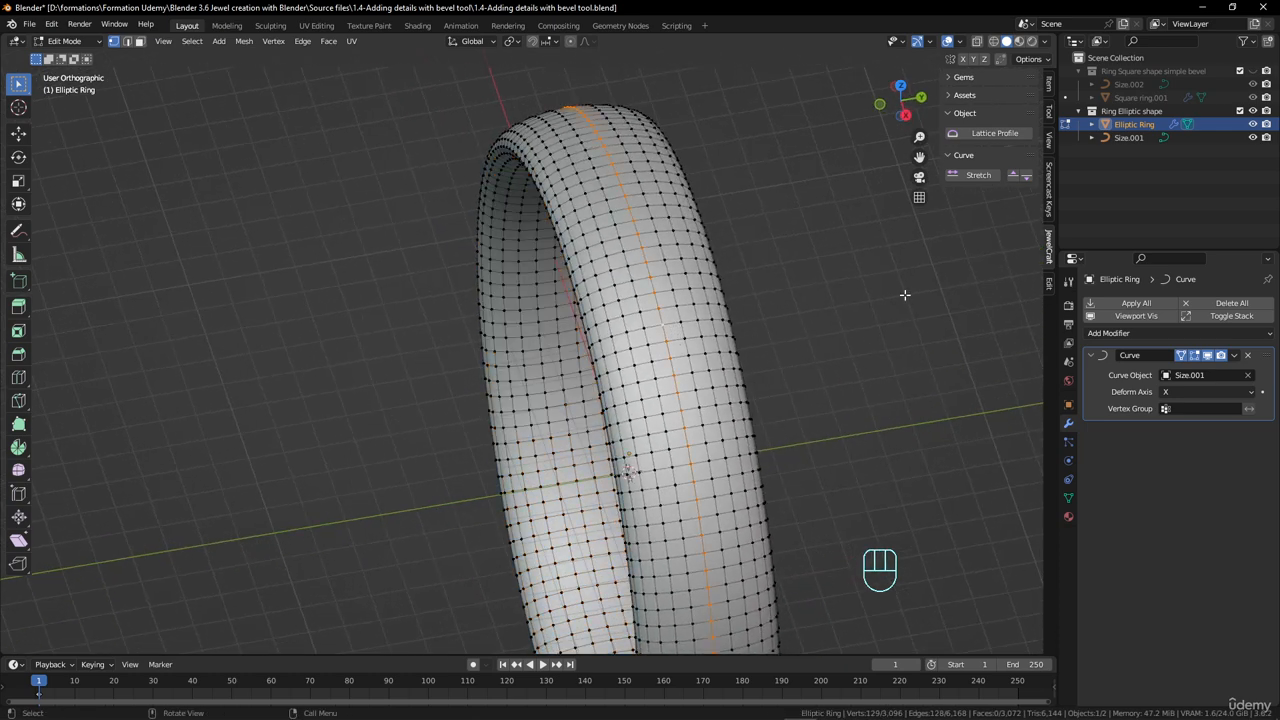
key("ctrl+KP_Add")
key("ctrl+KP_Add")
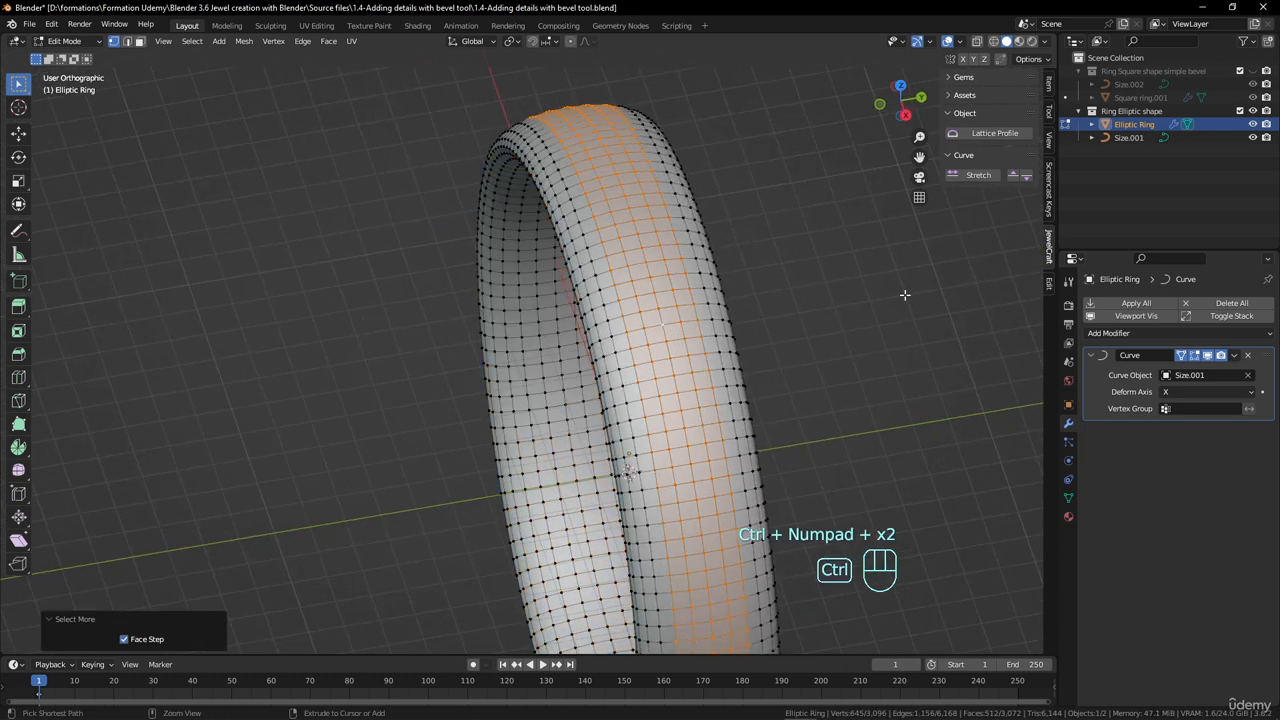
key("ctrl+KP_Add")
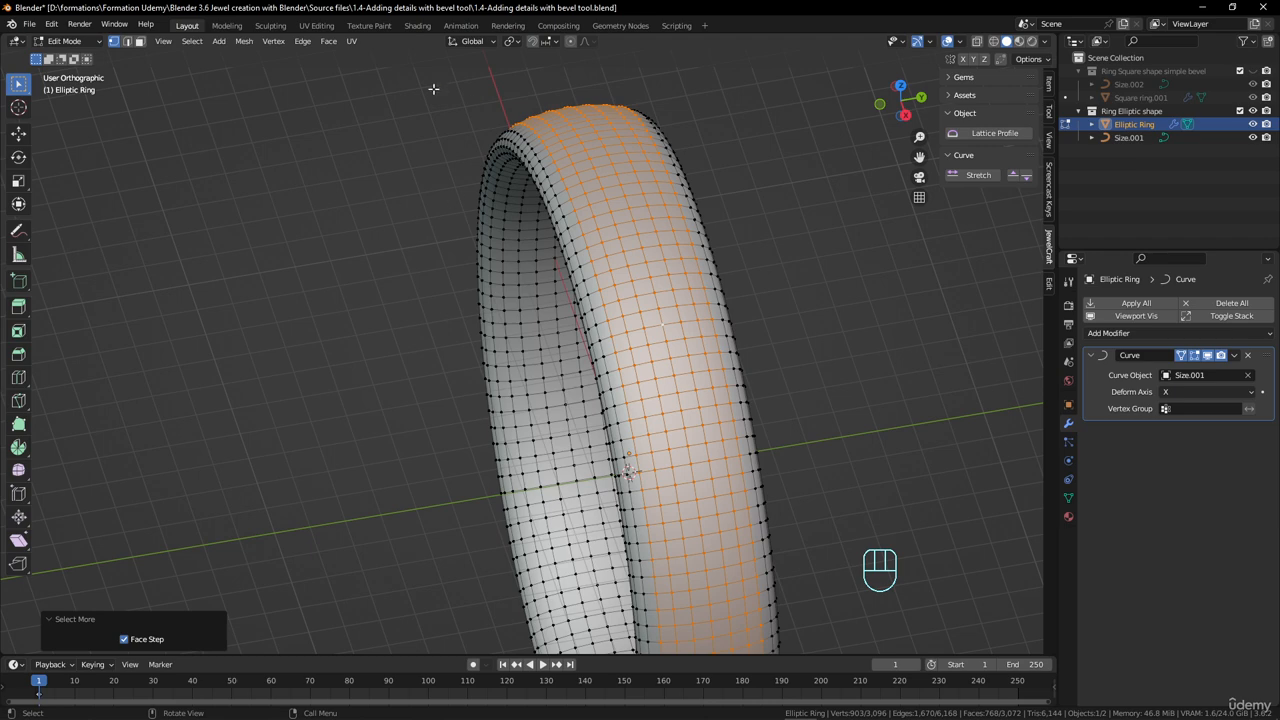
- Poke the selected outer faces with a 0.31 mm offset and check the resulting pyramids in Object Mode
left_click(328, 41)
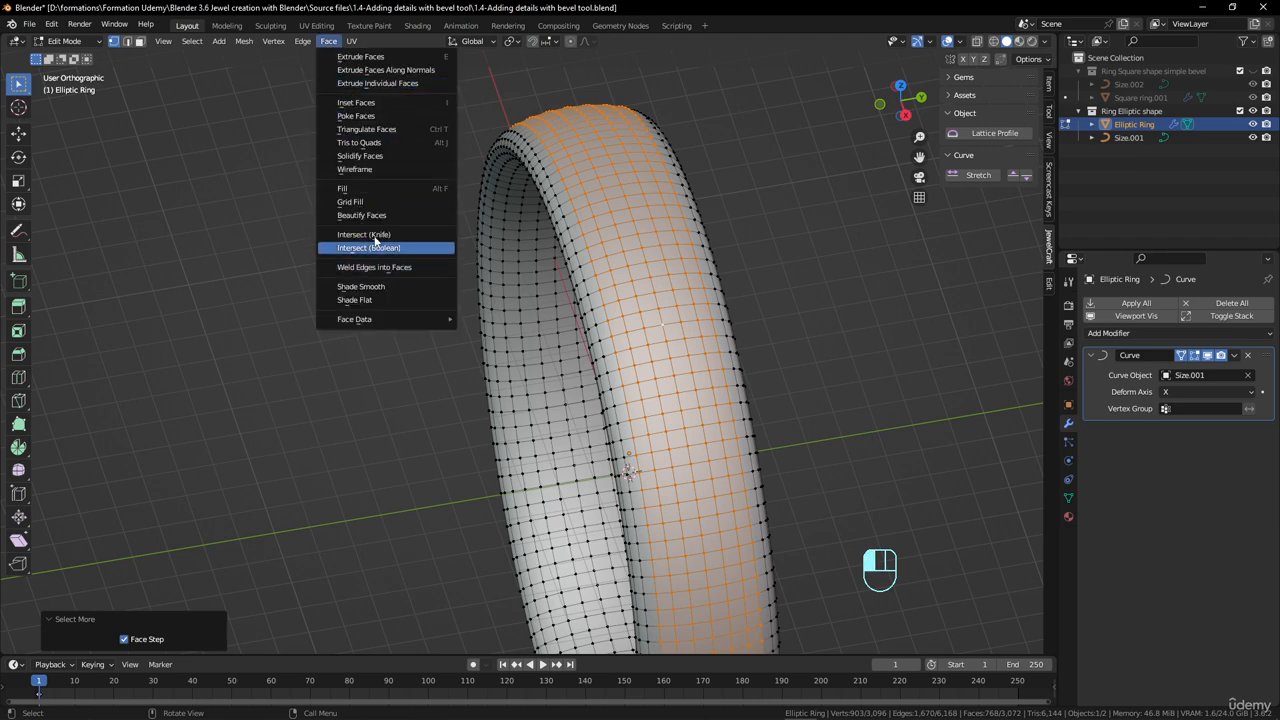
left_click(368, 116)
middle_click_drag(578, 258, 674, 247)
scroll(674, 247, "down", 3)
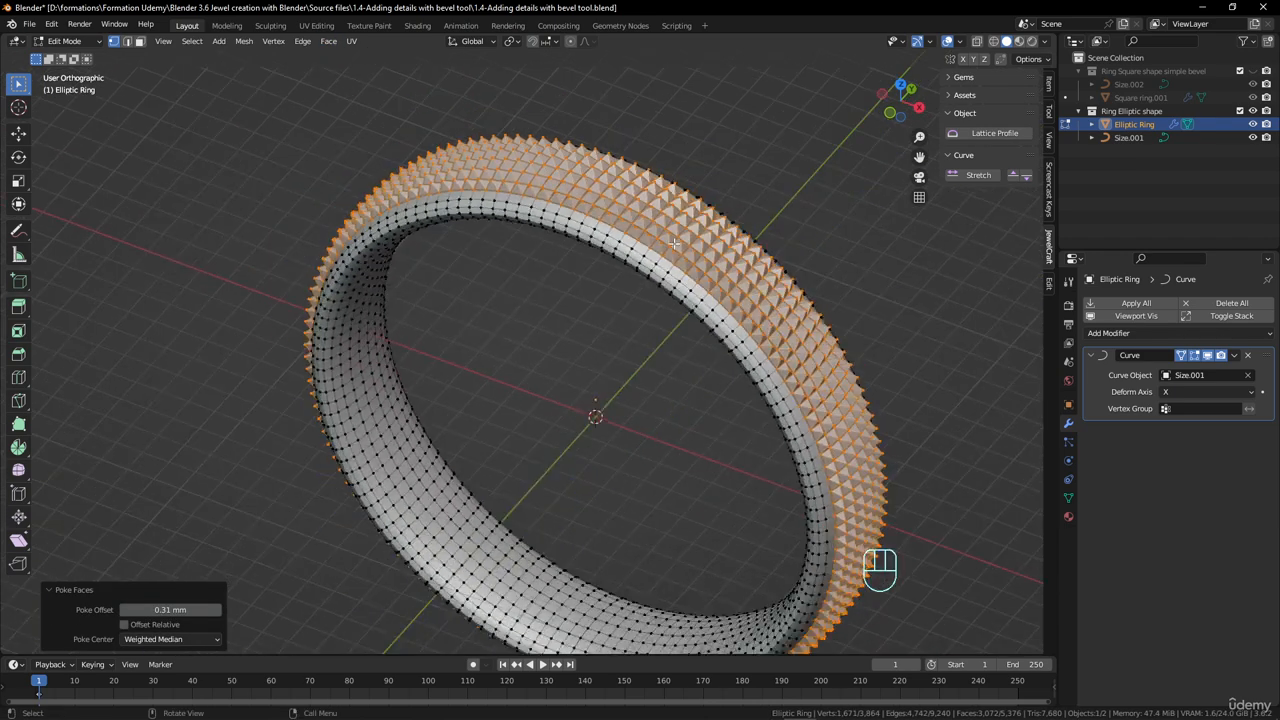
key("Tab")
middle_click_drag(658, 341, 458, 316)
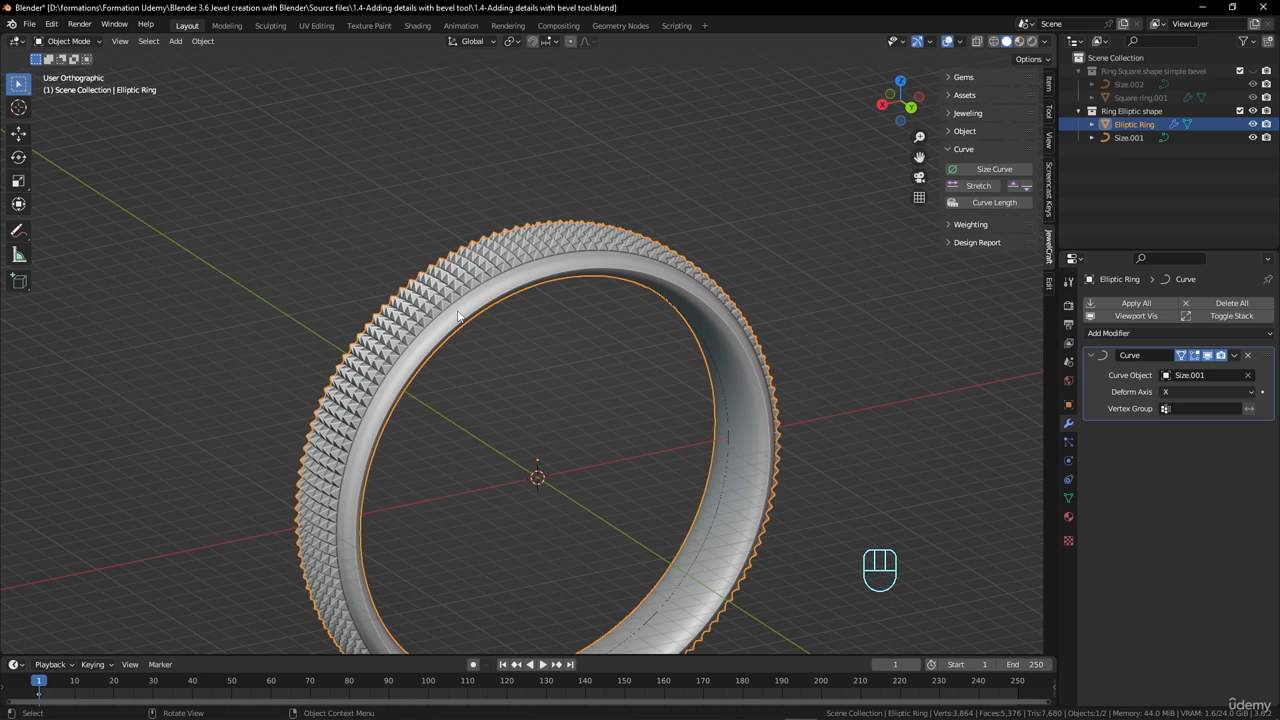
scroll(774, 213, "up", 6)
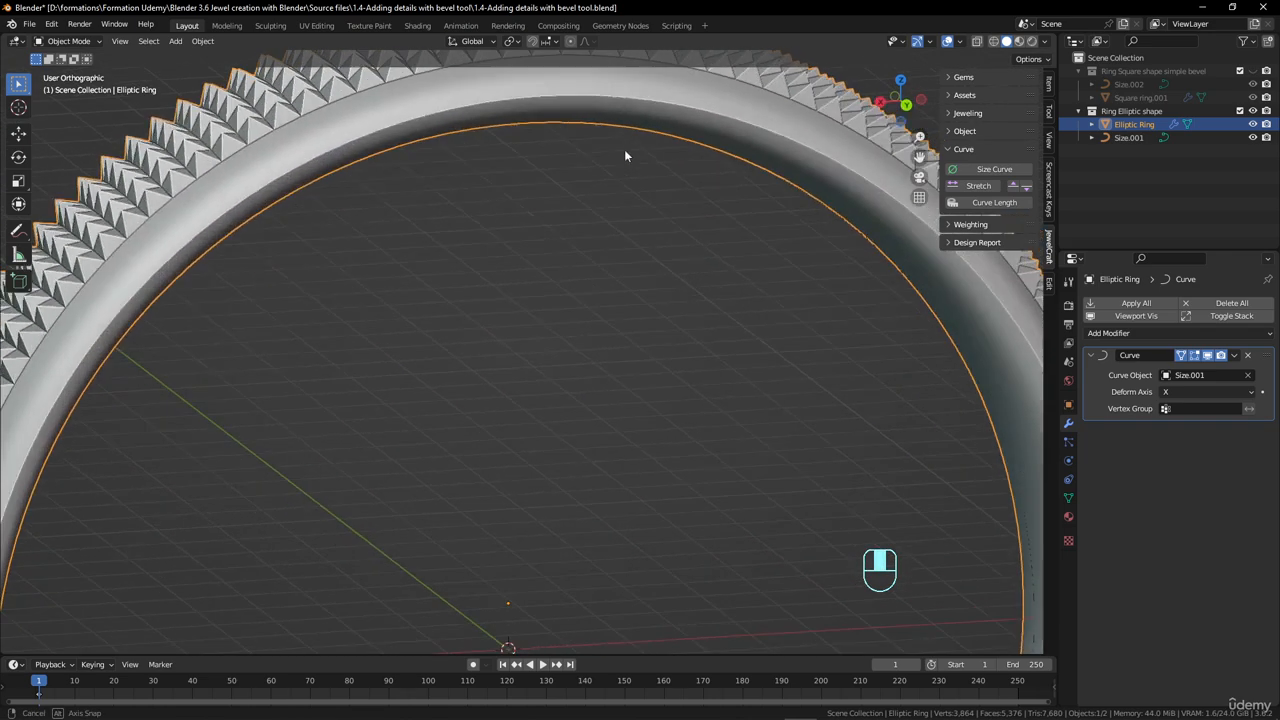
scroll(624, 149, "down", 3)
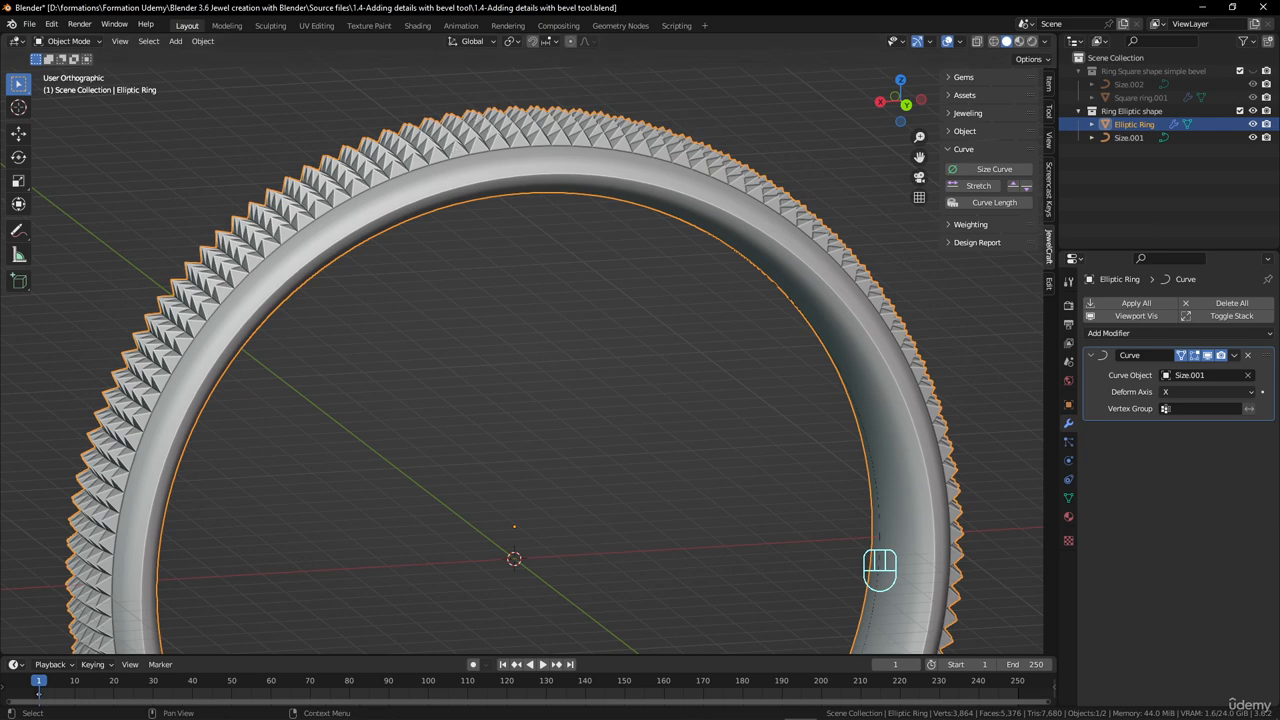
scroll(808, 296, "down", 3)
middle_click_drag(806, 296, 755, 297)
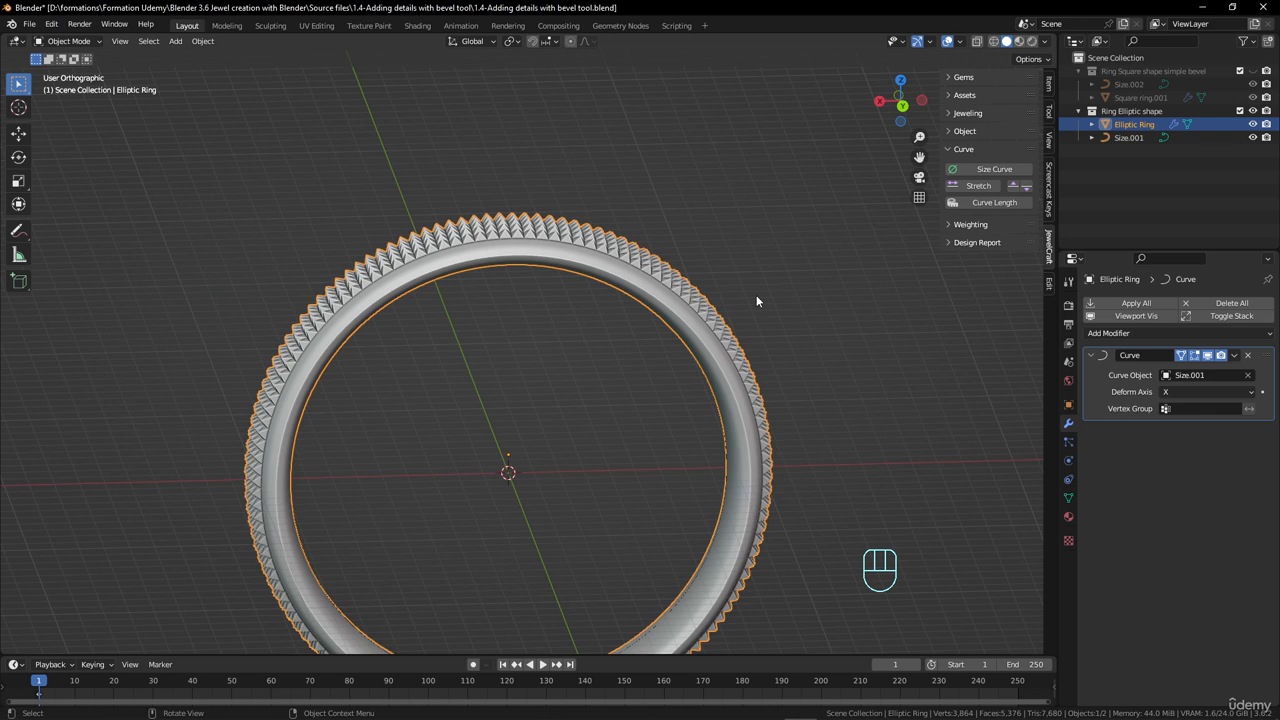